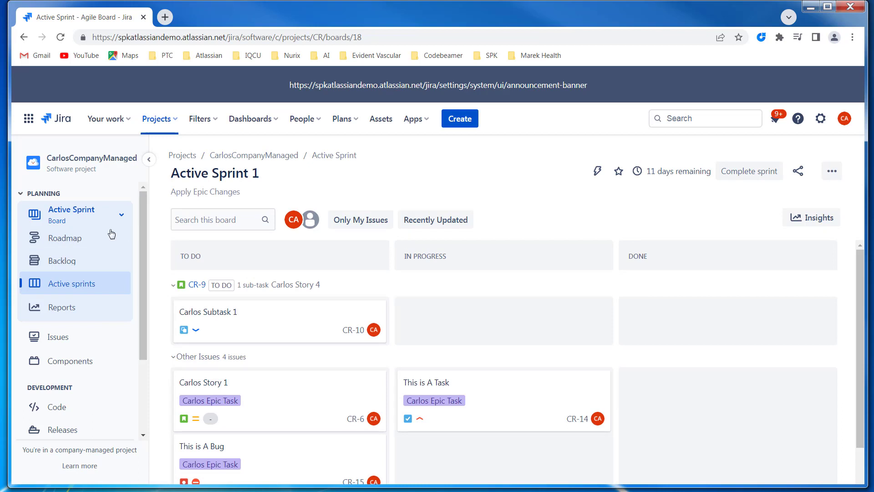
Step: Open the project roadmap, expand epic CR-5, and view the details of story CR-9 with its subtask
click(79, 239)
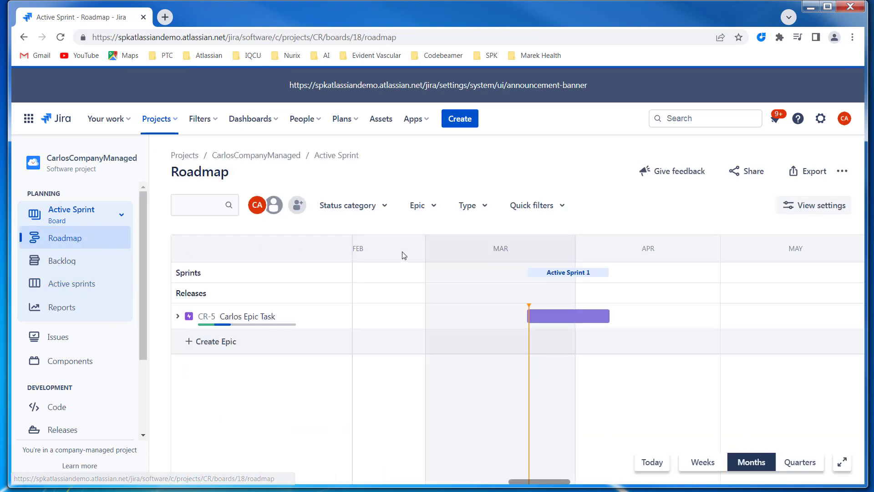
click(179, 318)
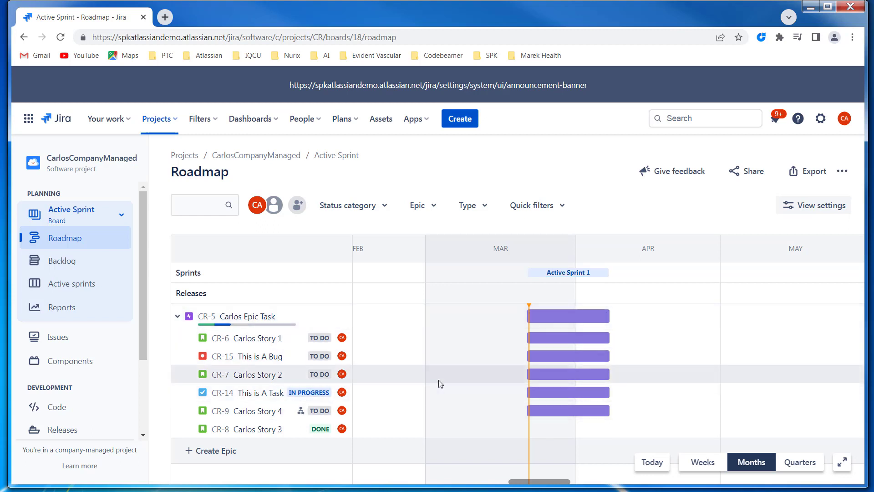
click(302, 418)
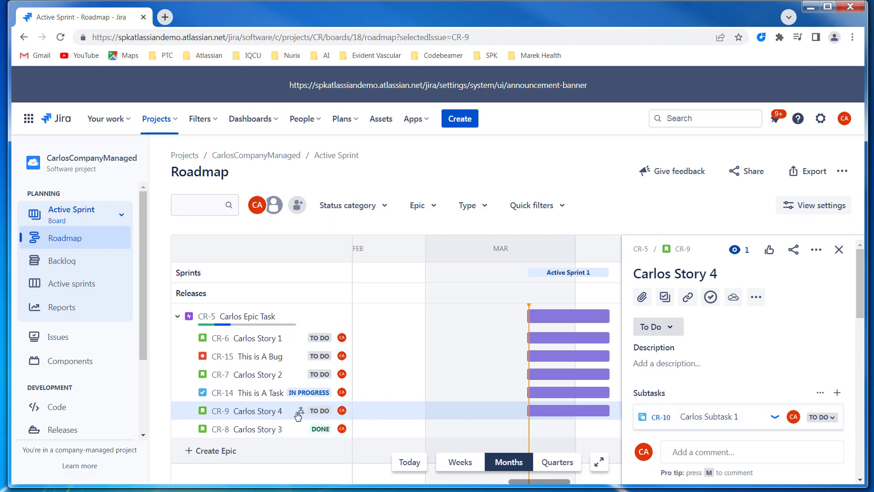
mouse_move(298, 416)
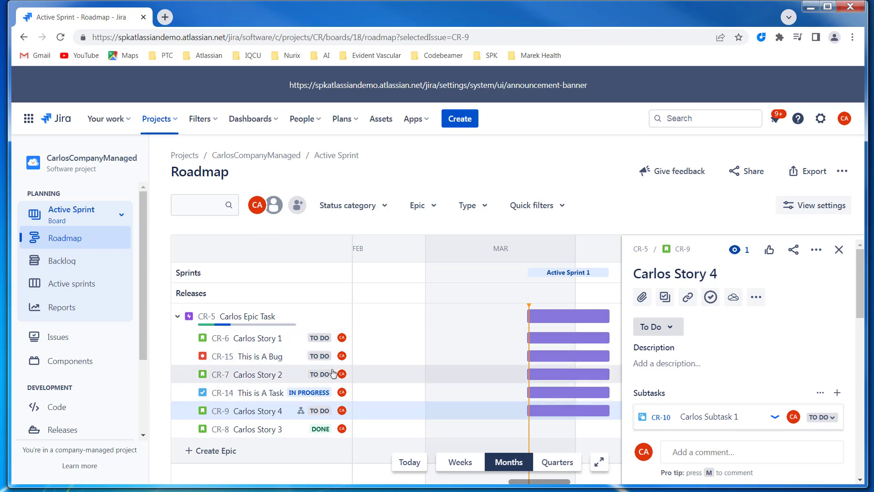
click(841, 250)
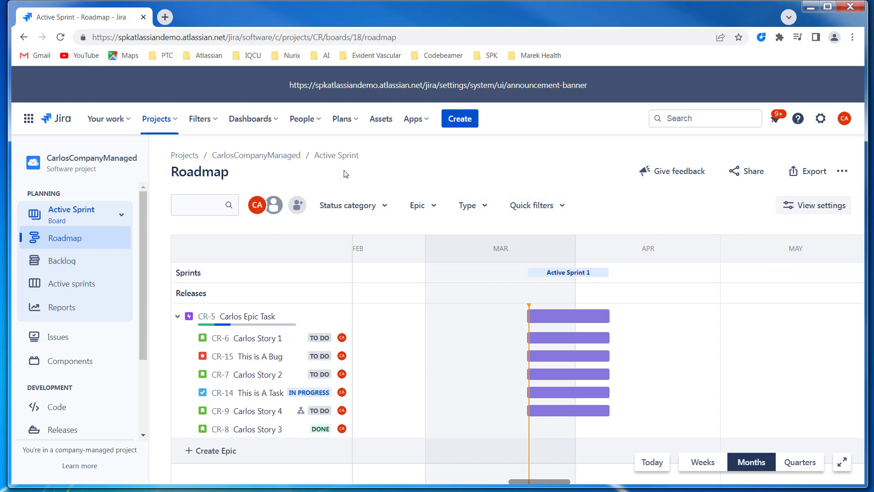
Step: Start a new plan named "Cross Project Plan" and set its access to Private
click(350, 121)
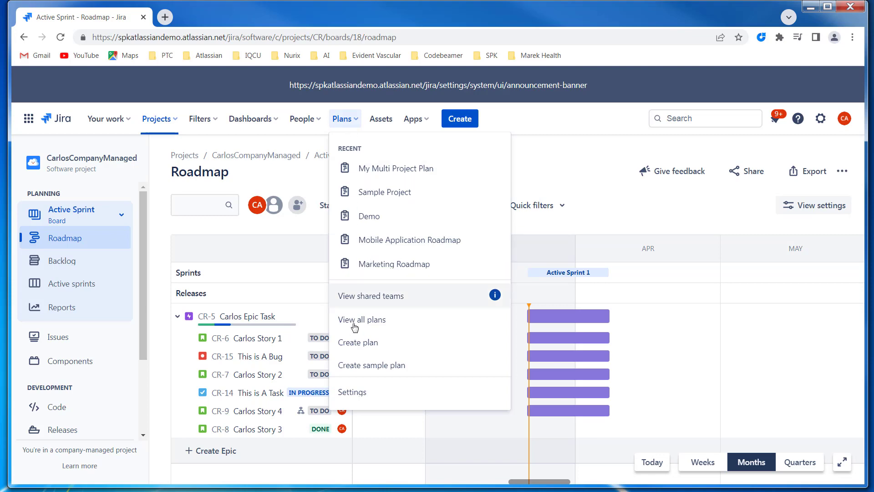
click(363, 347)
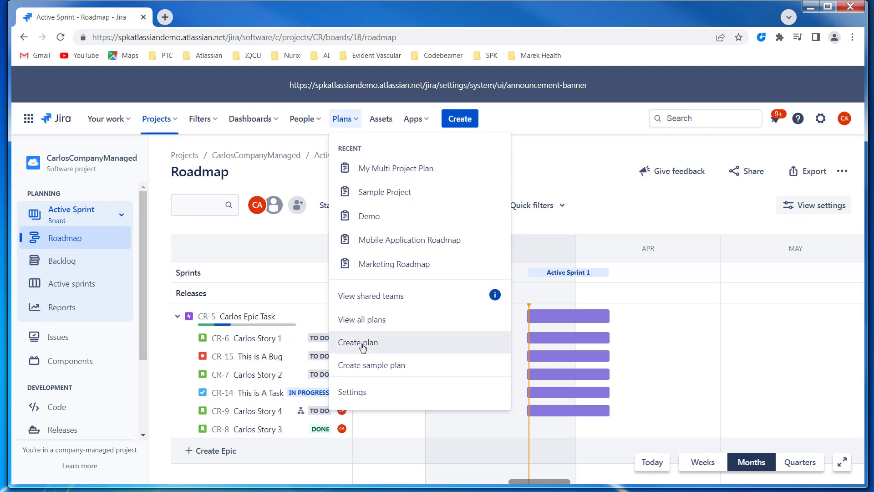
click(374, 233)
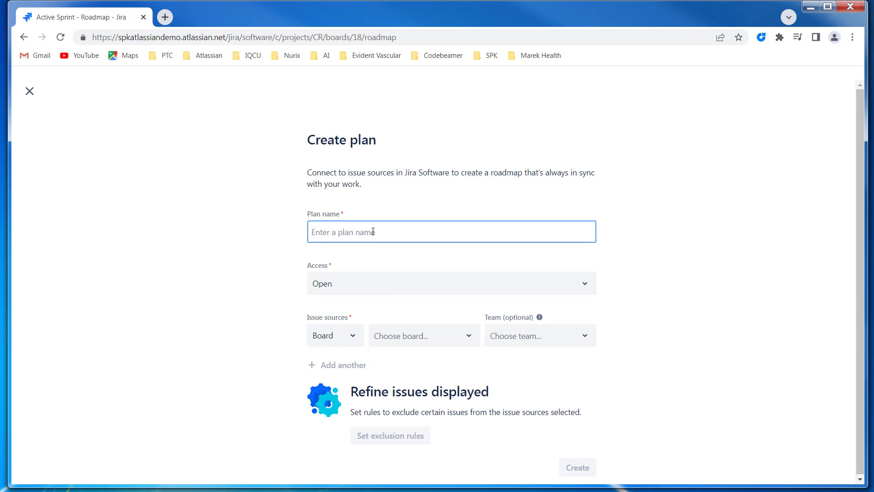
text(L)
key(BackSpace)
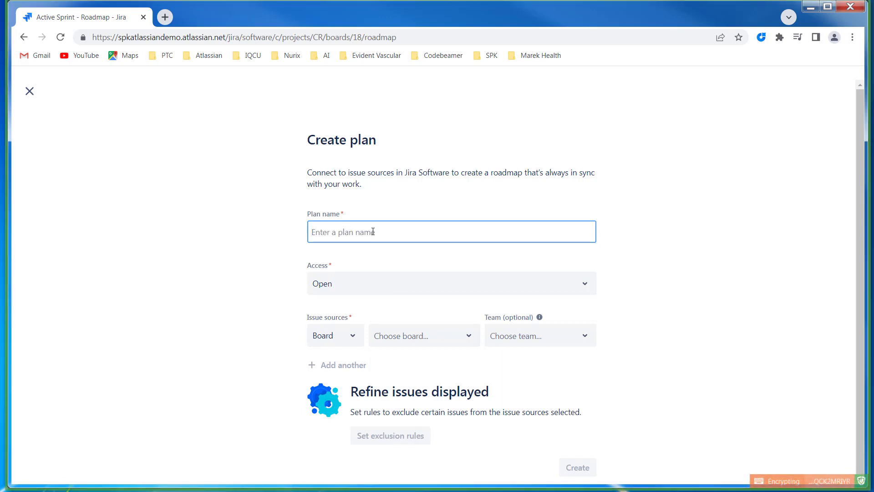
text(Cross Project Plan)
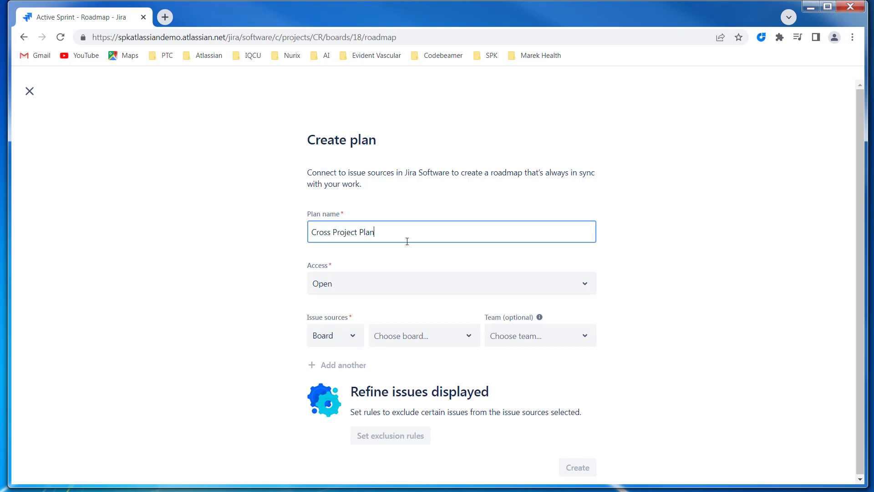
click(572, 284)
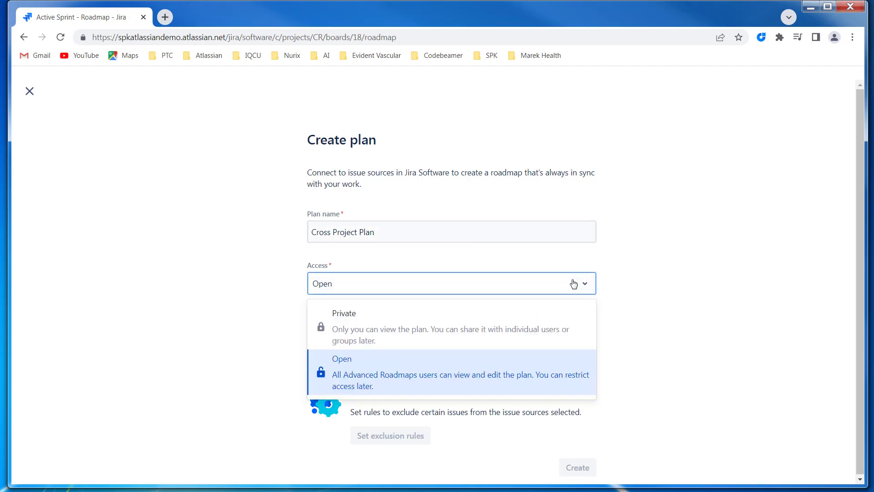
click(449, 327)
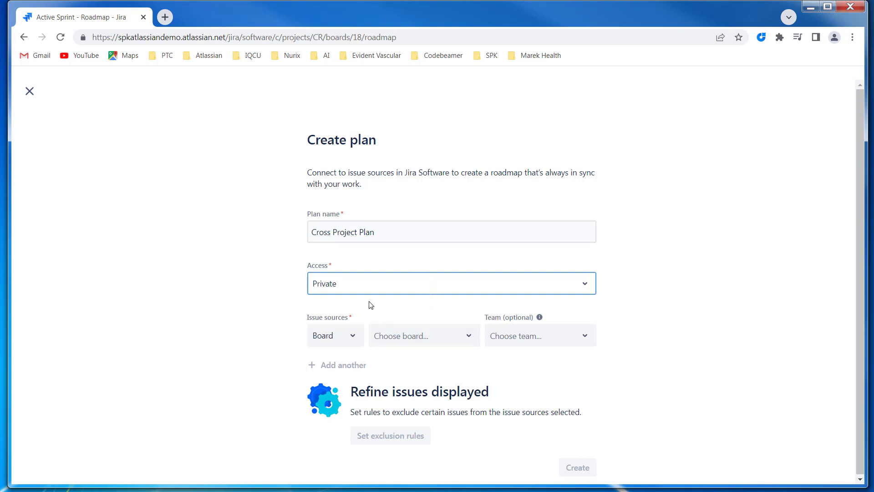
Step: Set the plan's first issue source to the project CarlosCompanyManaged
click(353, 337)
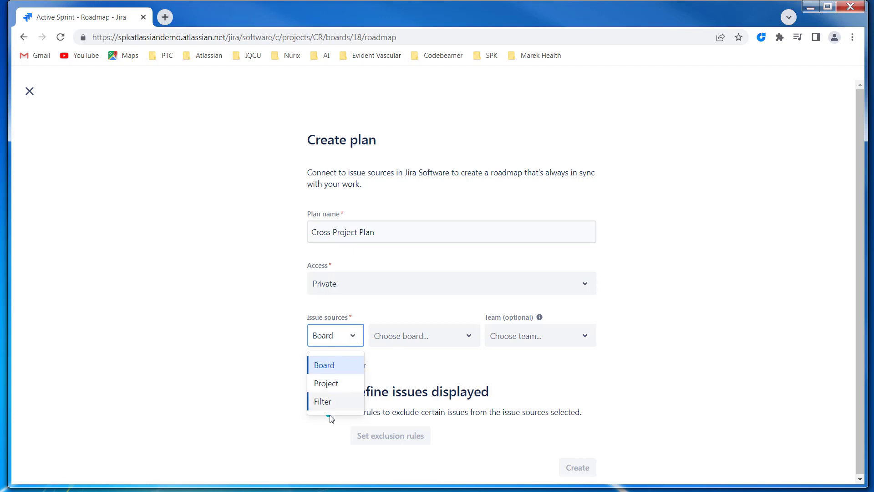
click(329, 387)
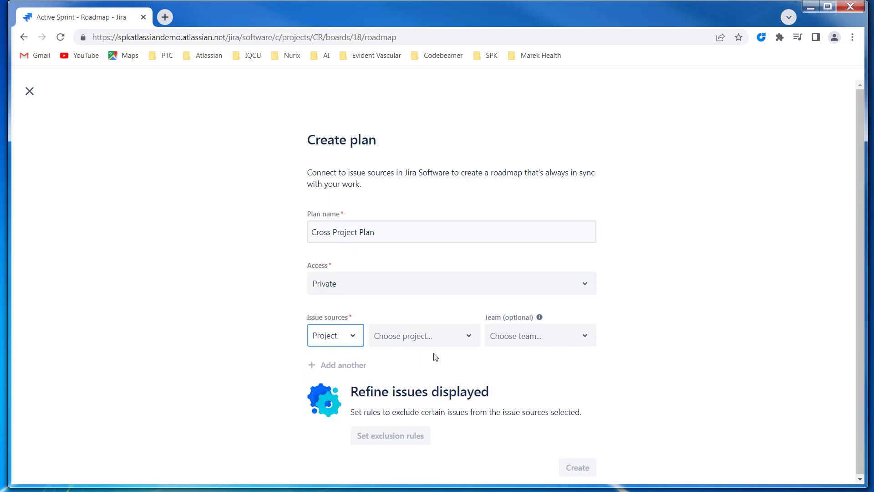
click(467, 338)
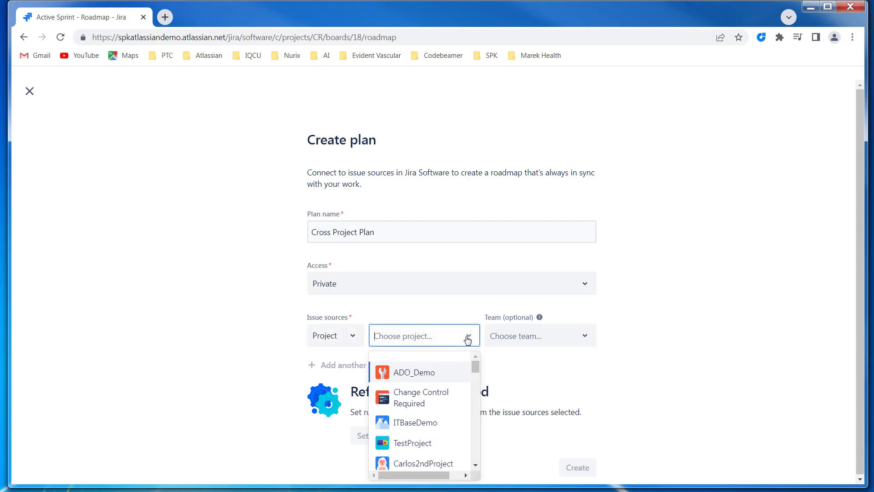
drag(476, 370, 476, 375)
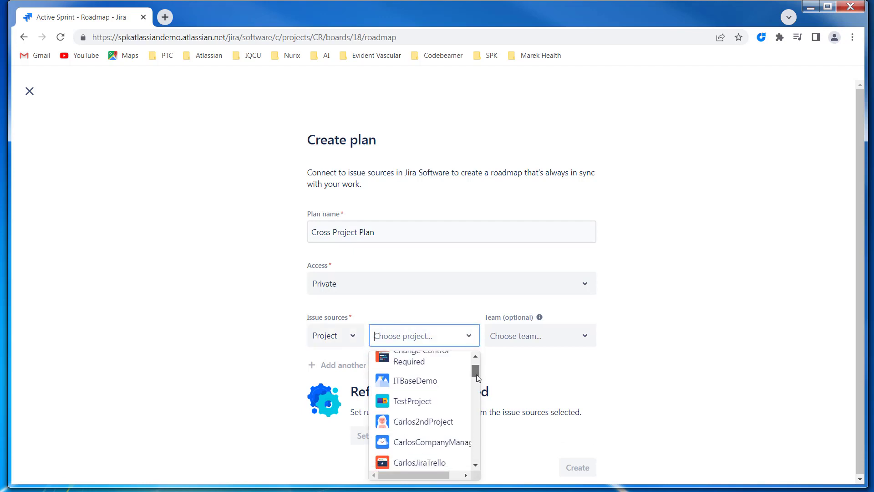
click(444, 439)
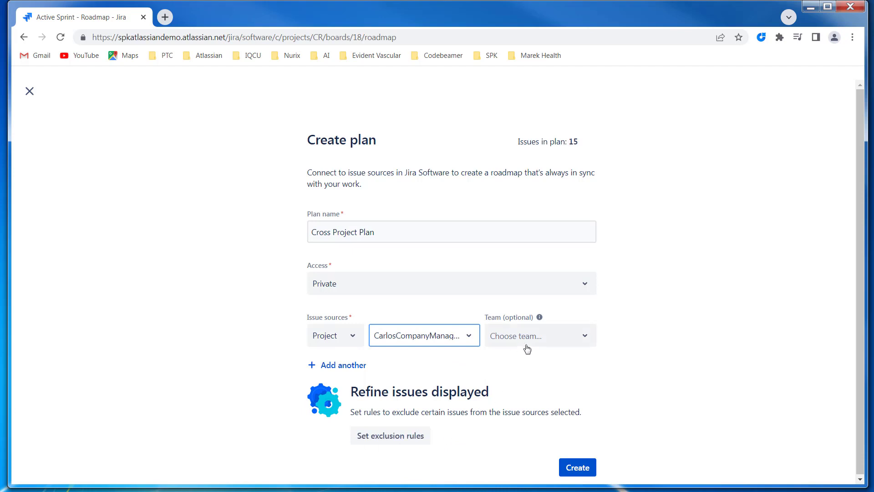
Step: Add the project Carlos2ndProject as a second issue source and create the plan
click(315, 366)
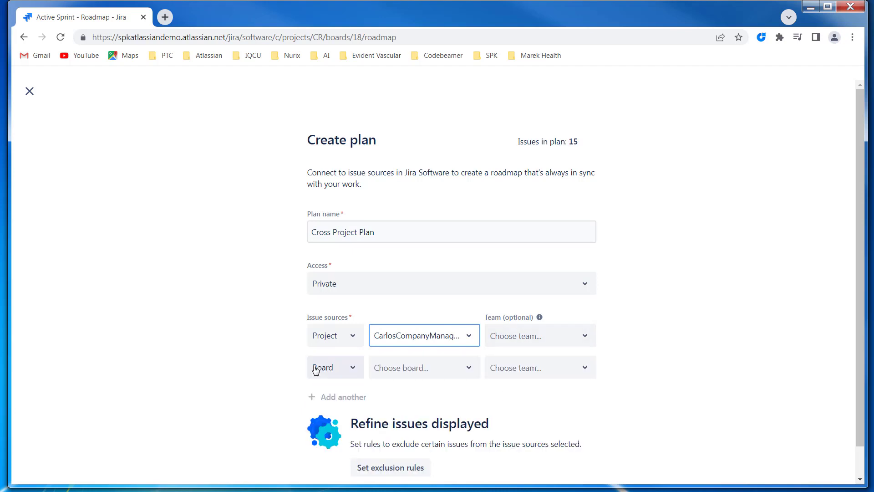
click(353, 368)
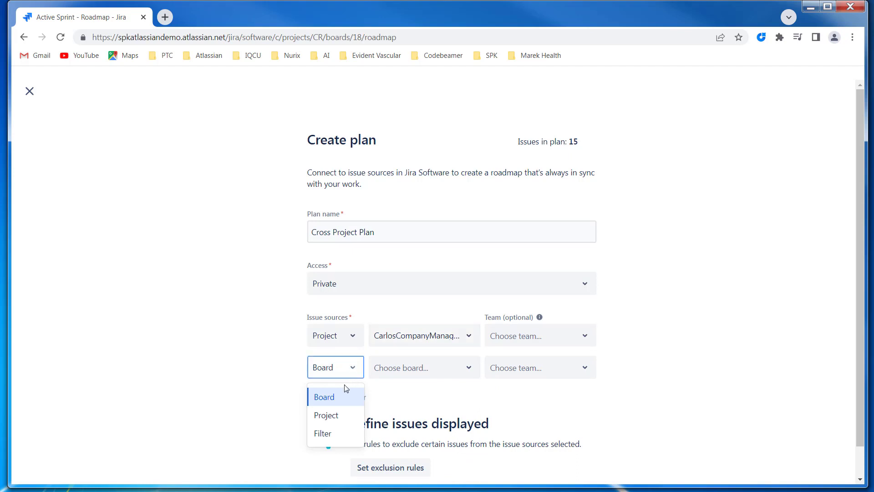
click(336, 417)
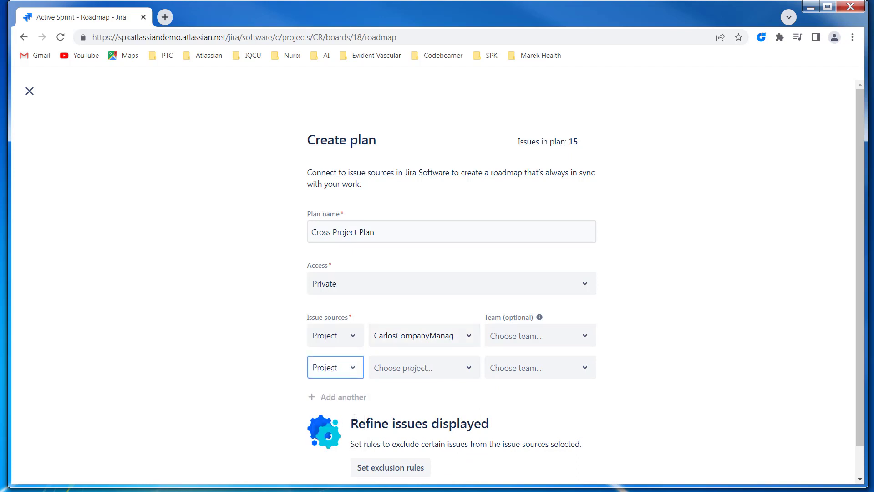
click(472, 370)
scroll(476, 403, down, 2)
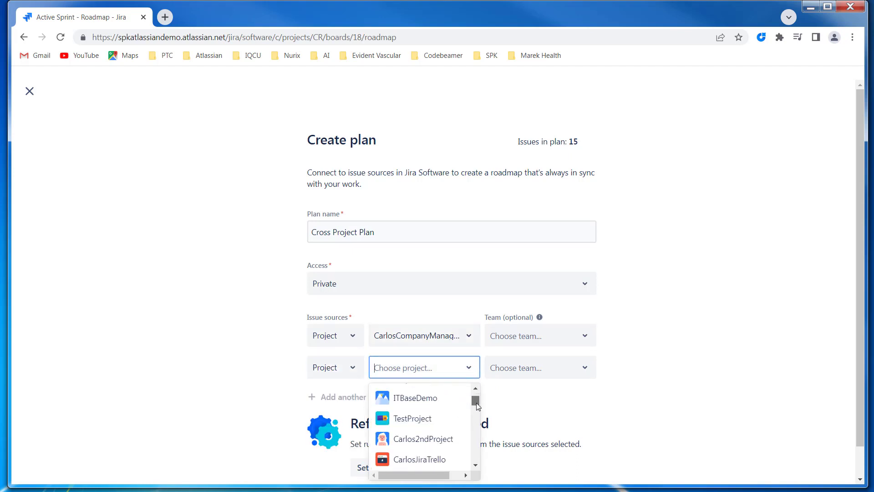
click(434, 441)
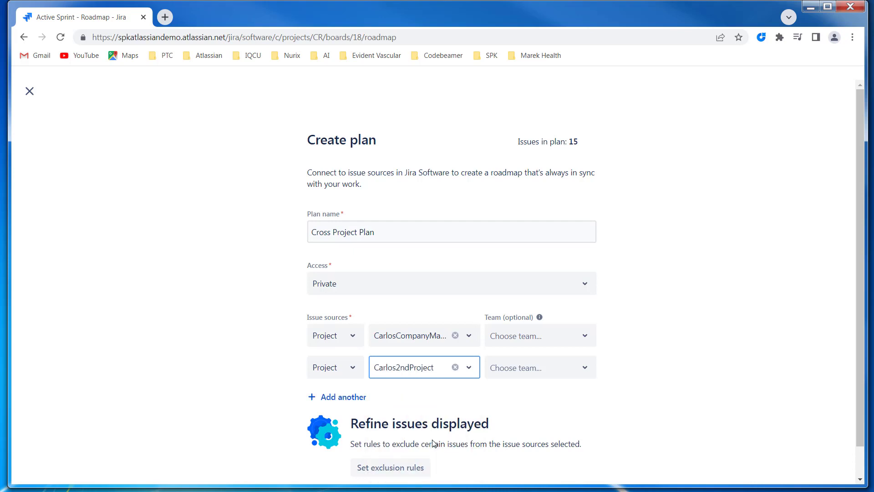
scroll(518, 414, down, 1)
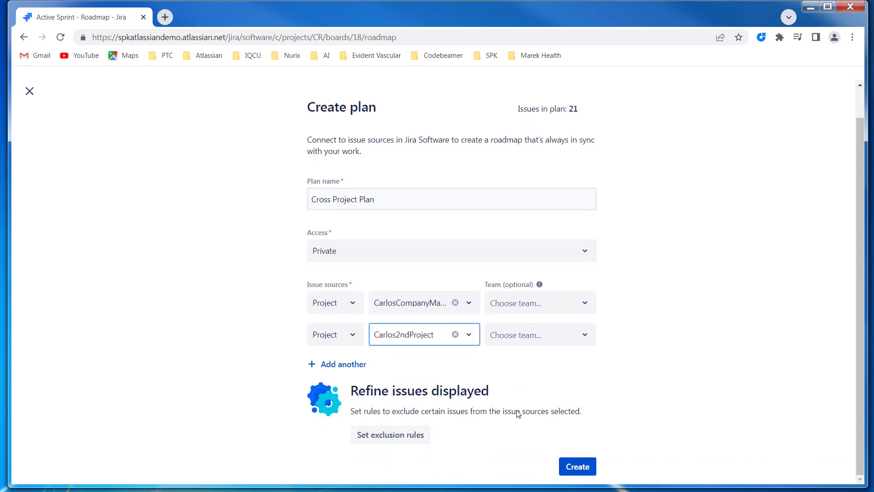
click(579, 466)
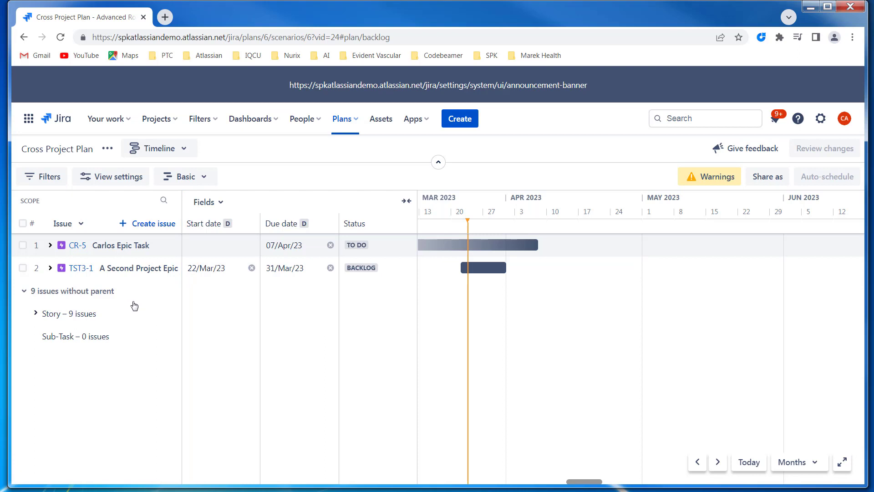
Step: Expand epics CR-5 and TST3-1 in the plan and dismiss the notice about team changes
click(50, 246)
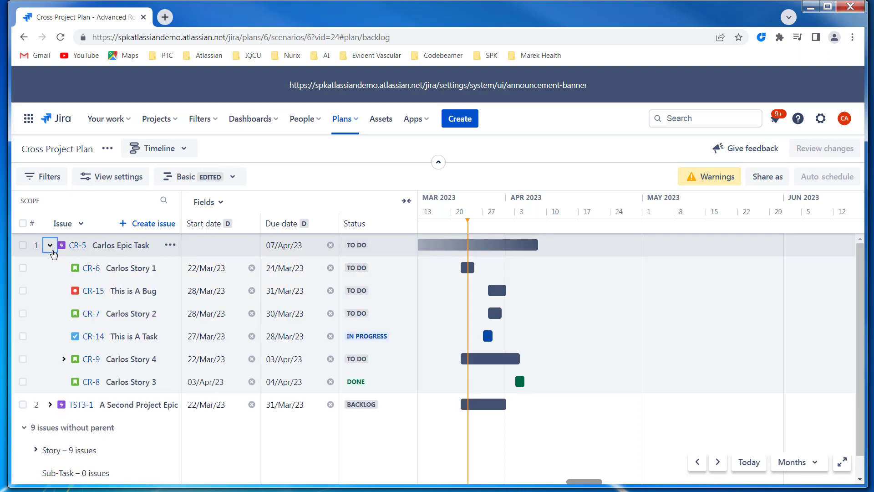
click(50, 406)
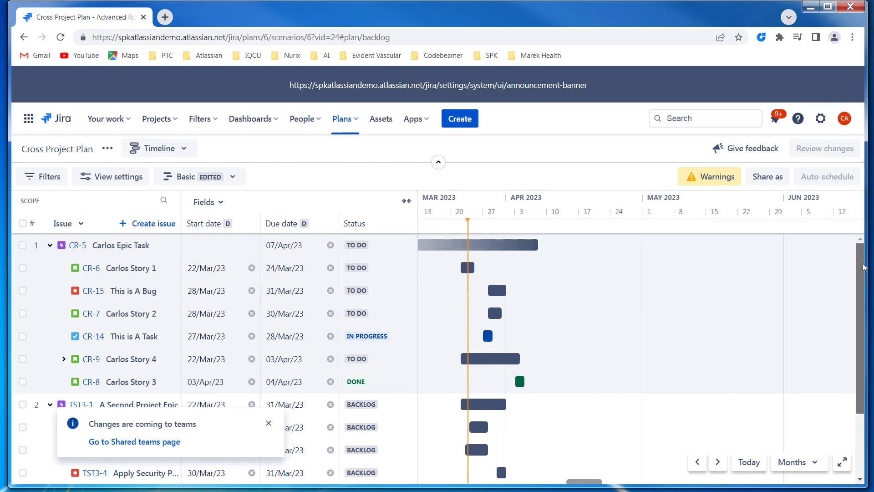
scroll(763, 328, down, 3)
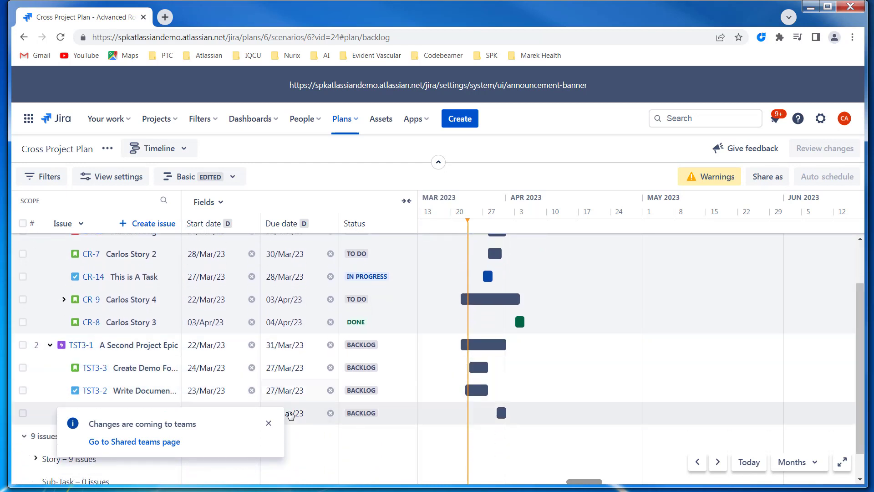
click(269, 424)
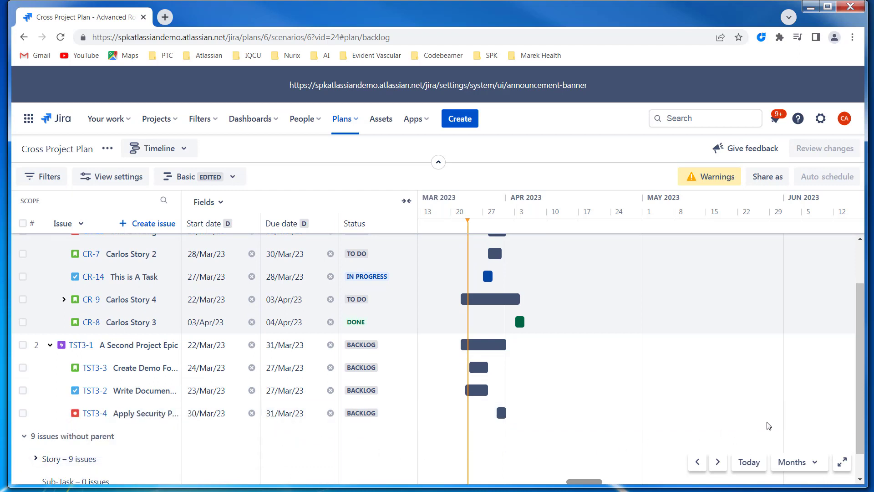
drag(862, 346, 858, 367)
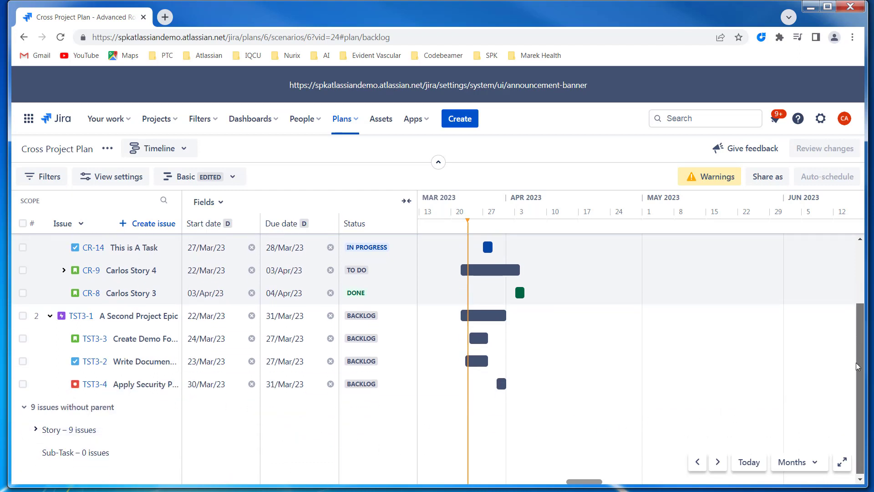
Step: Expand story CR-9 to its subtask level and review the issues of both projects on the timeline
scroll(636, 348, up, 3)
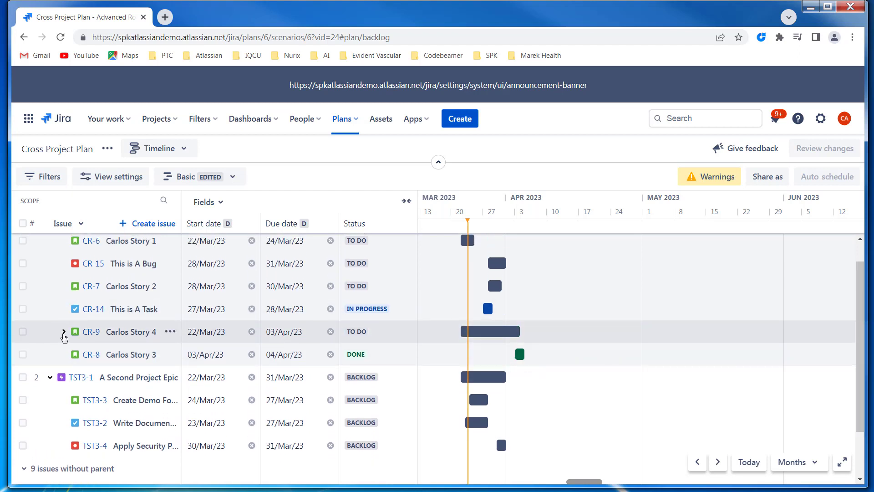
click(64, 332)
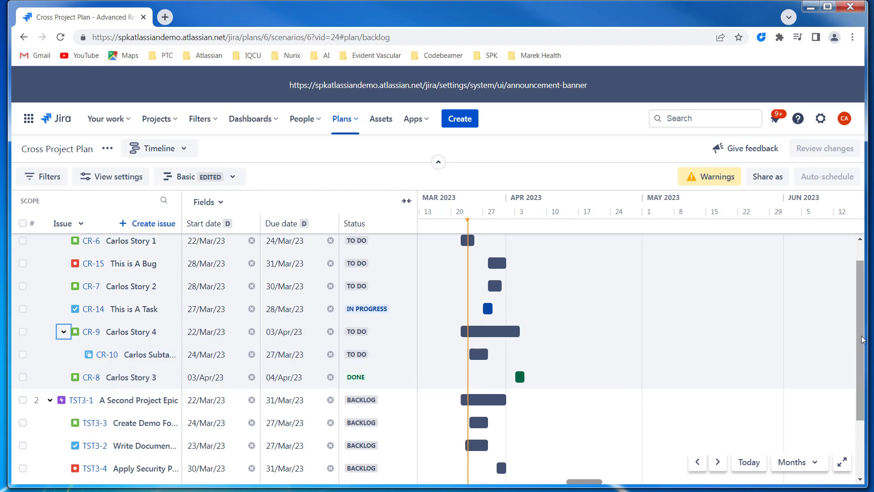
scroll(861, 326, up, 1)
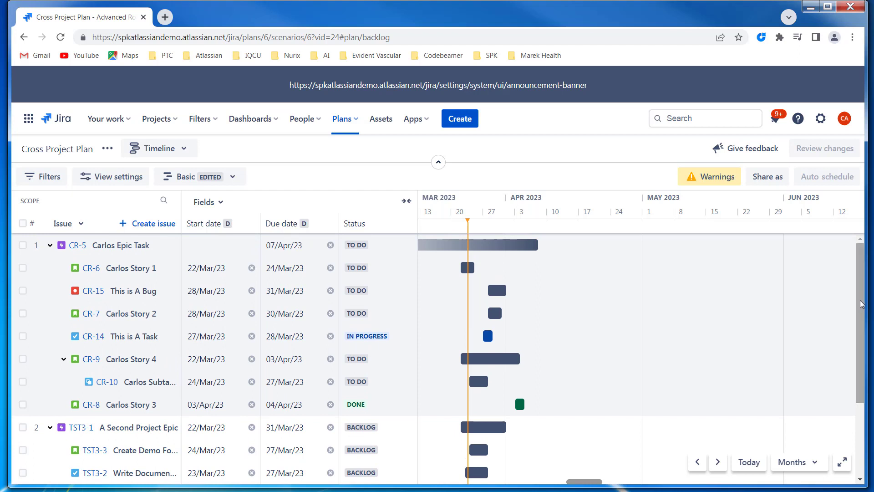
scroll(862, 298, down, 5)
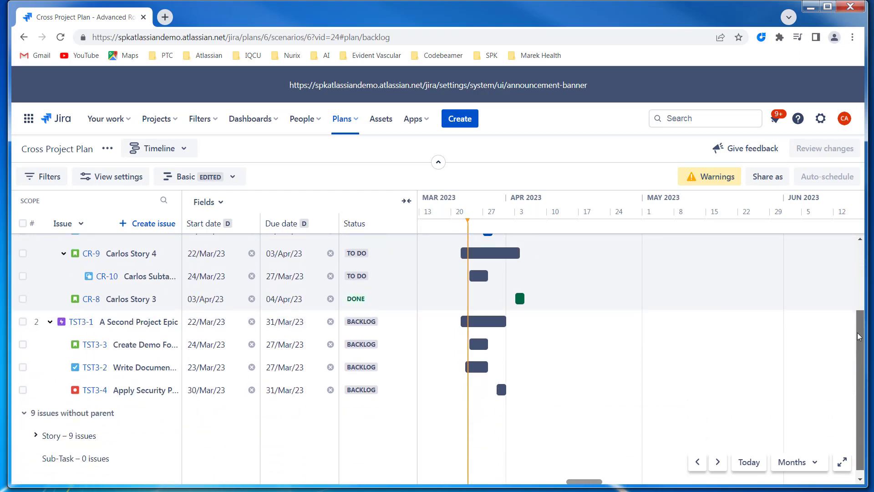
scroll(862, 298, up, 5)
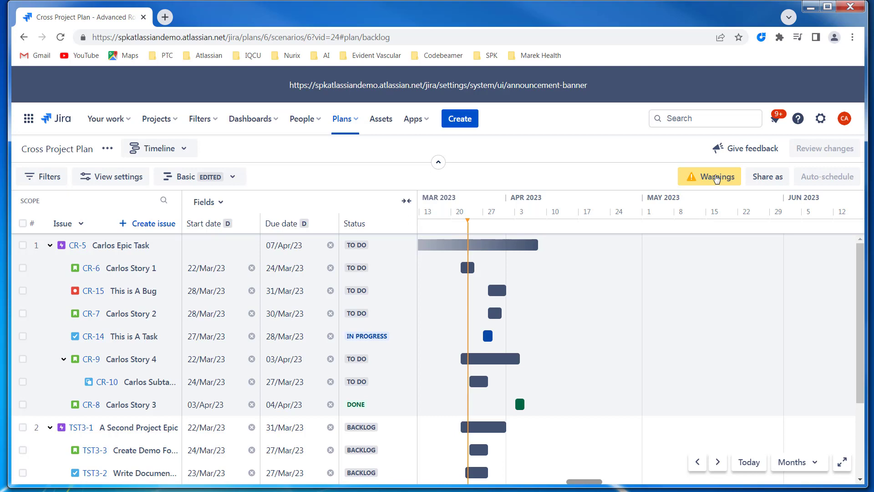
Step: Review the plan's warning types in the Warning center and its scheduling configuration, and return to the timeline
click(717, 178)
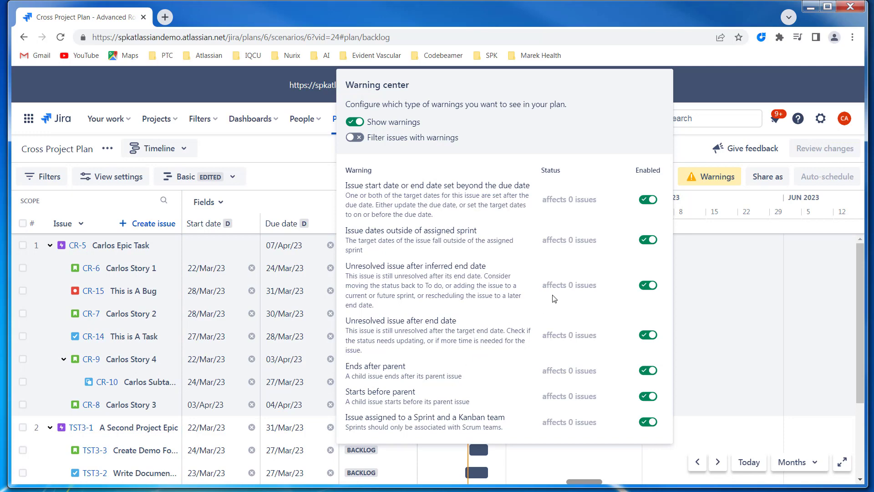
click(692, 149)
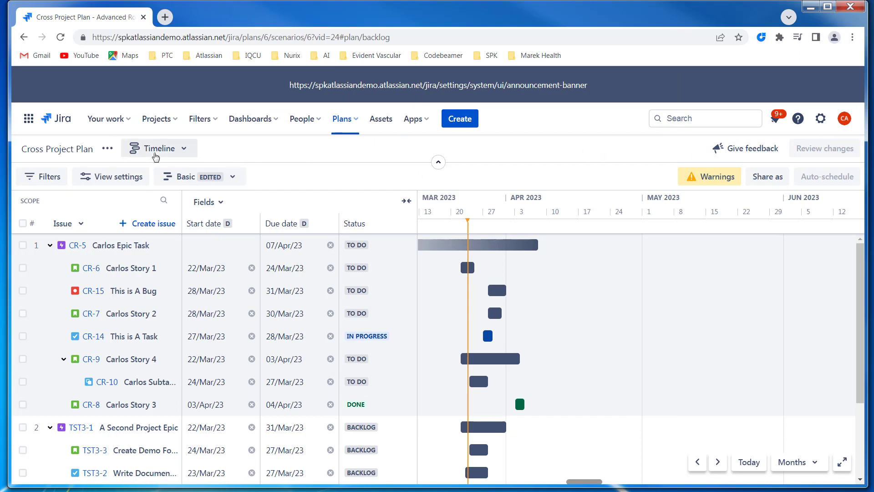
click(108, 150)
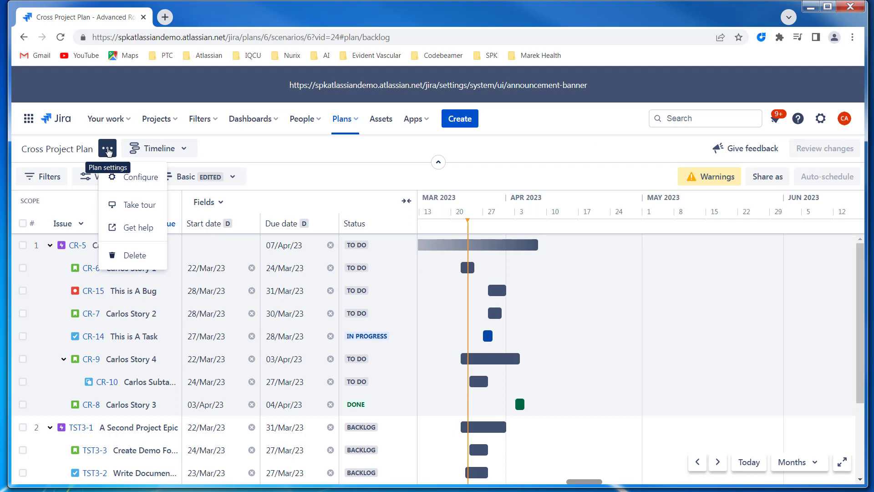
click(144, 179)
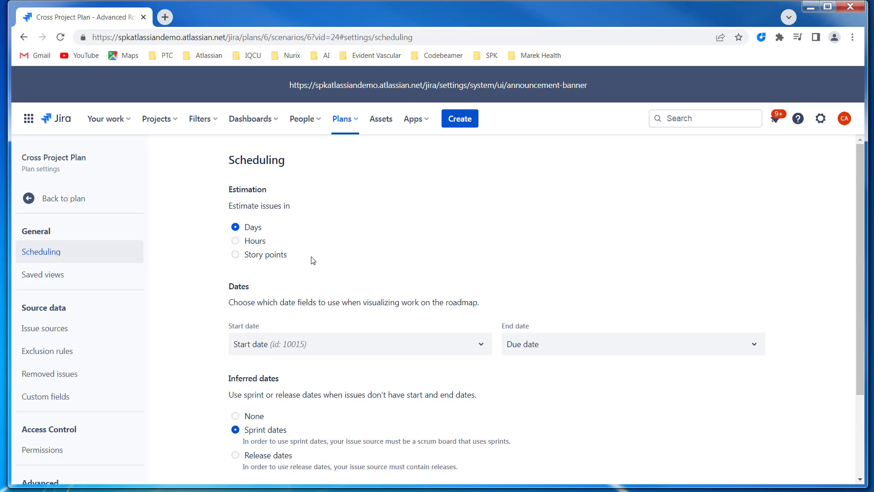
scroll(314, 261, down, 2)
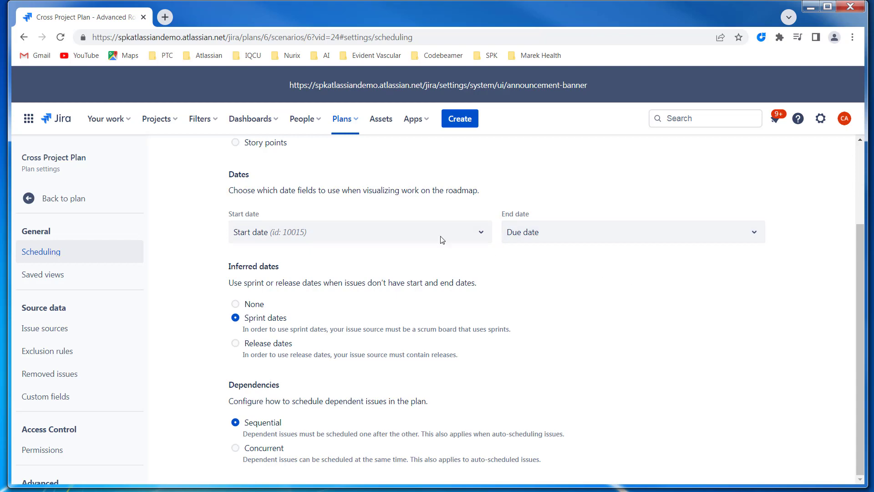
click(20, 39)
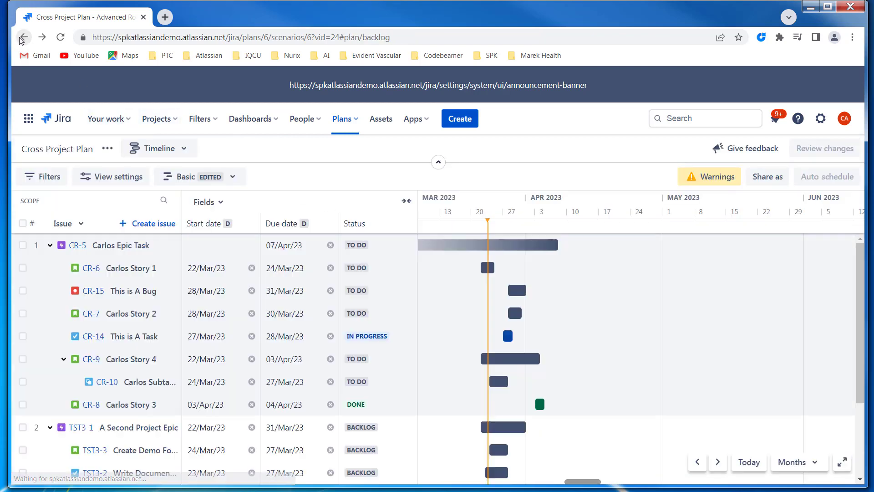
Step: Examine the plan's available filters, including the choices for Sprints and Issue types, and leave them unchanged
click(48, 177)
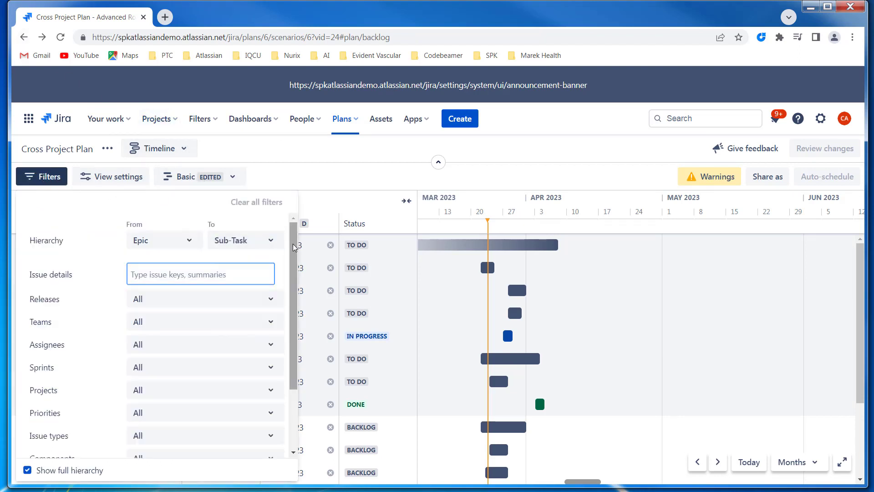
drag(294, 251, 294, 302)
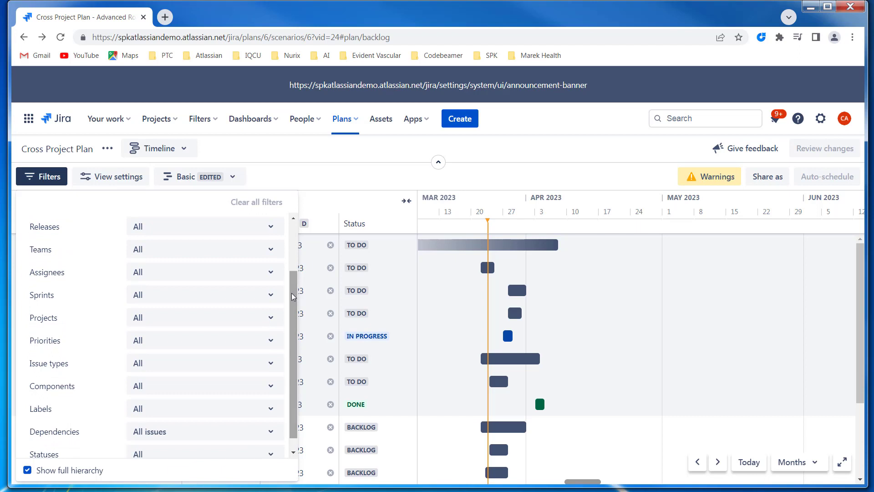
click(272, 297)
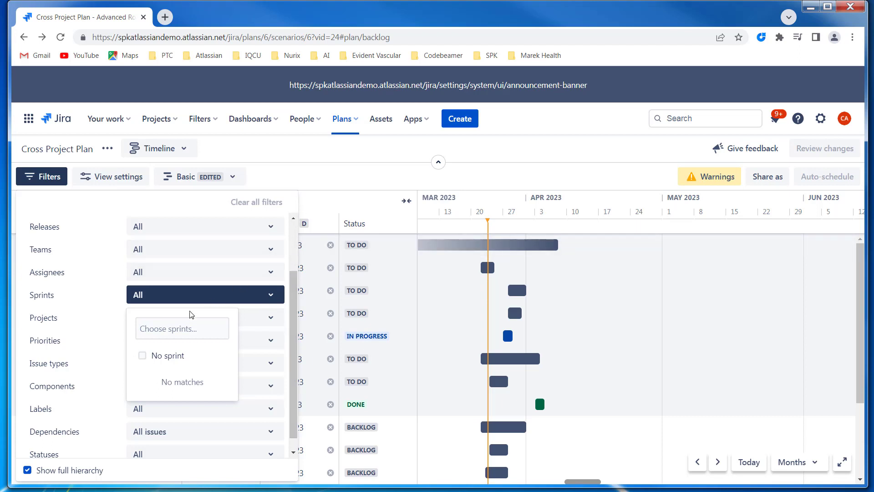
click(66, 364)
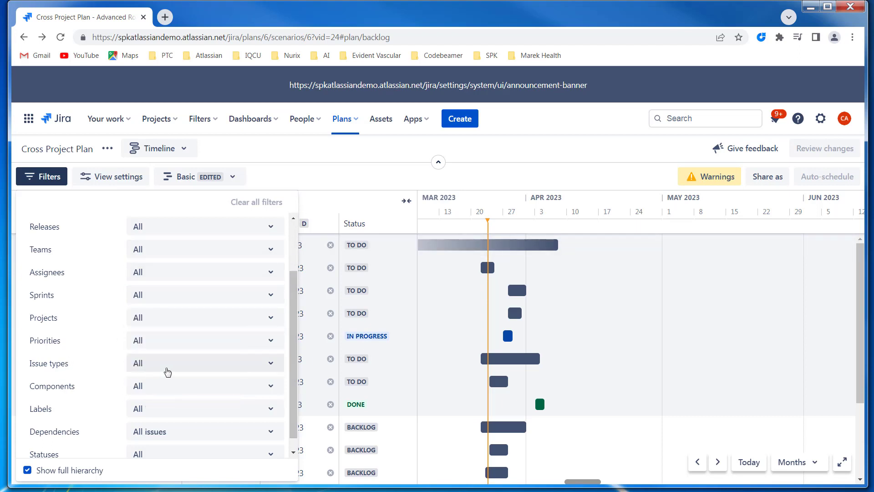
click(273, 369)
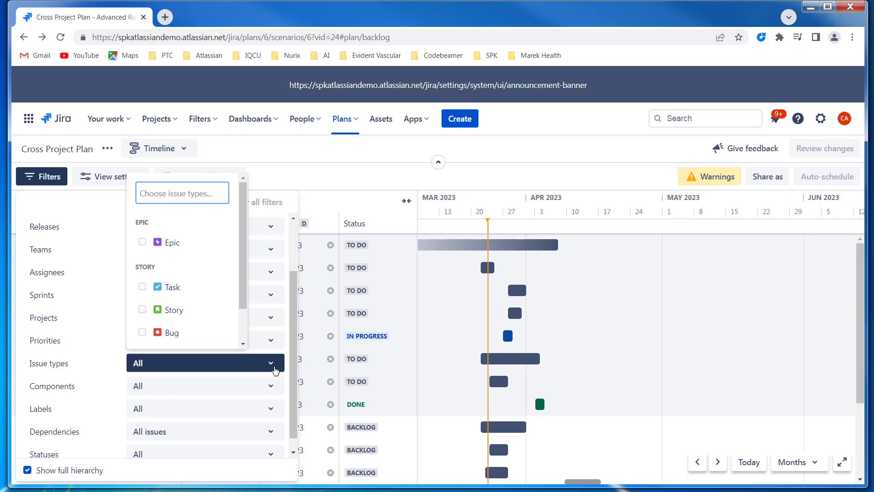
click(244, 290)
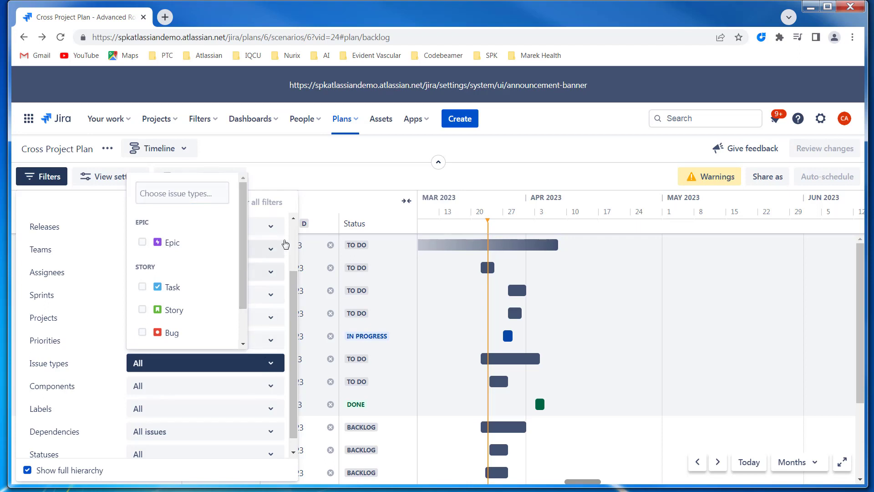
click(313, 177)
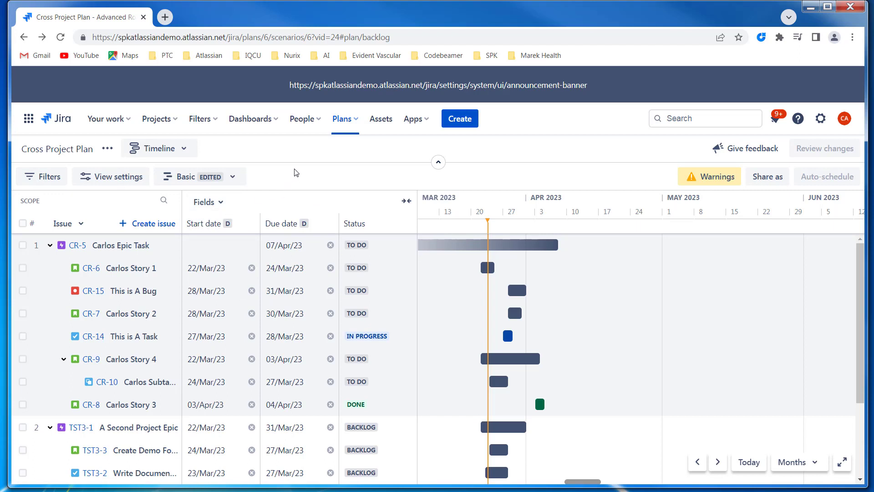
Step: Try the Dates roll-up in the view settings, inspect the rolled-up bar of epic CR-5, and switch the roll-up off
click(141, 178)
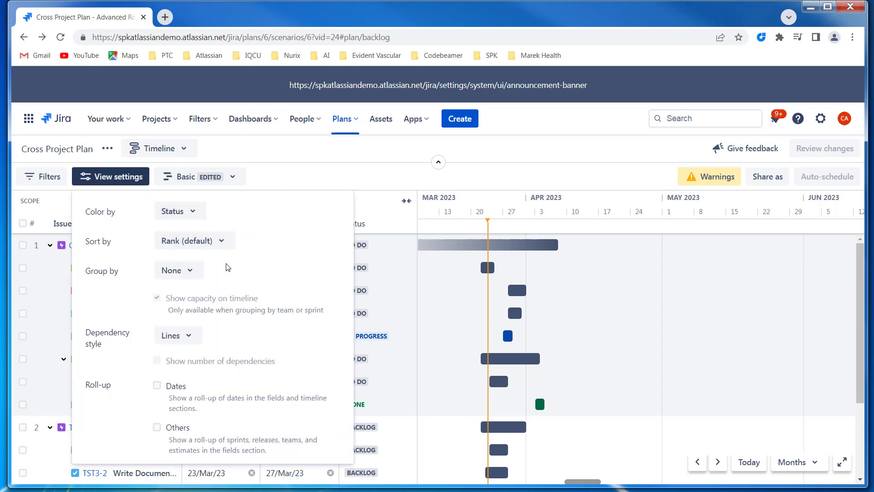
click(157, 387)
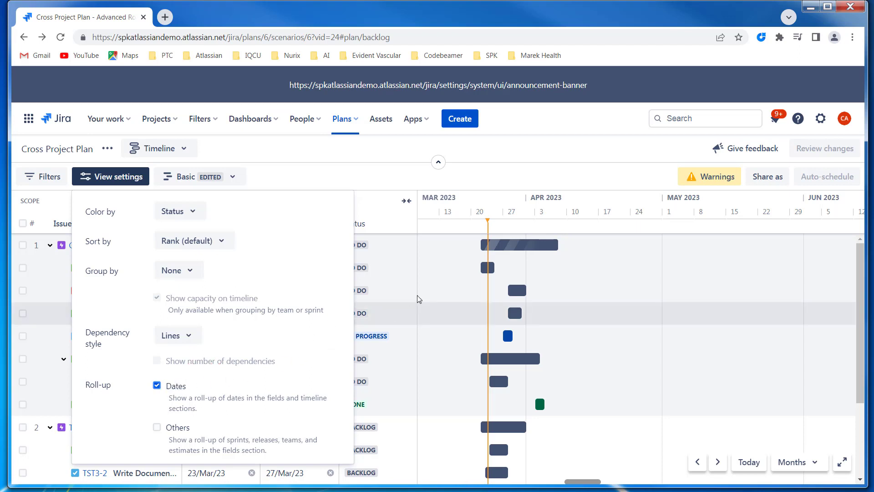
mouse_move(452, 245)
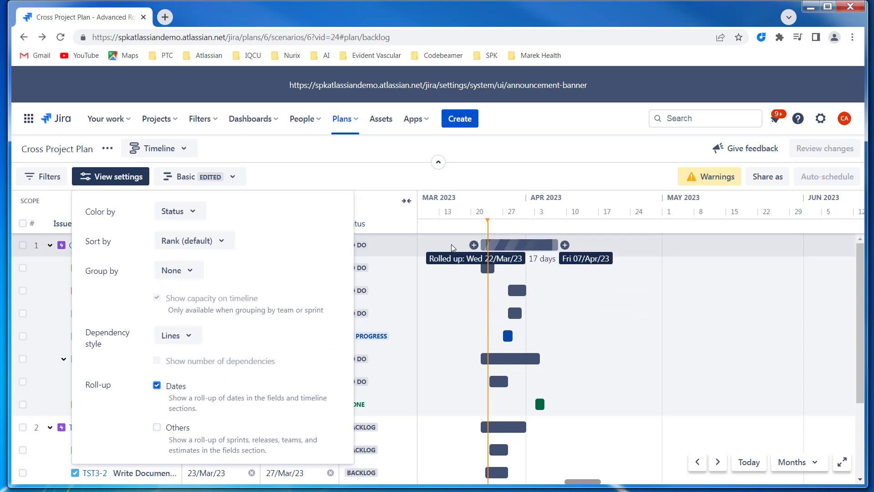
click(158, 387)
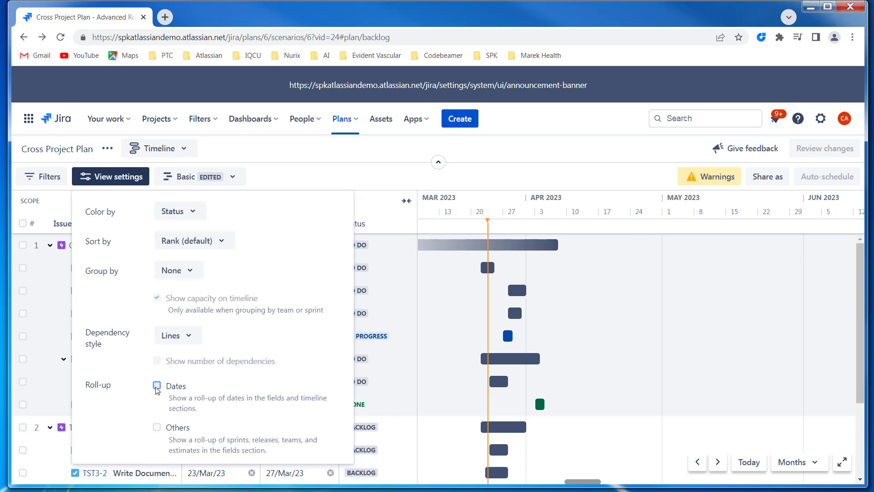
click(158, 387)
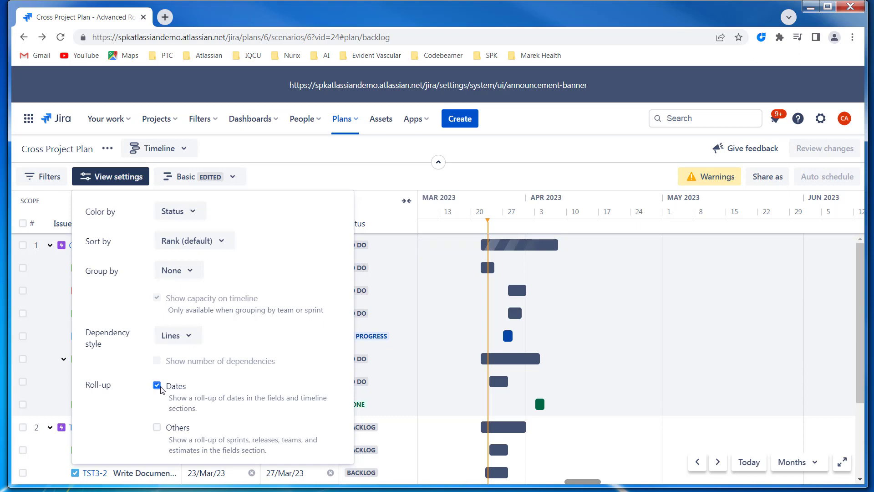
mouse_move(475, 248)
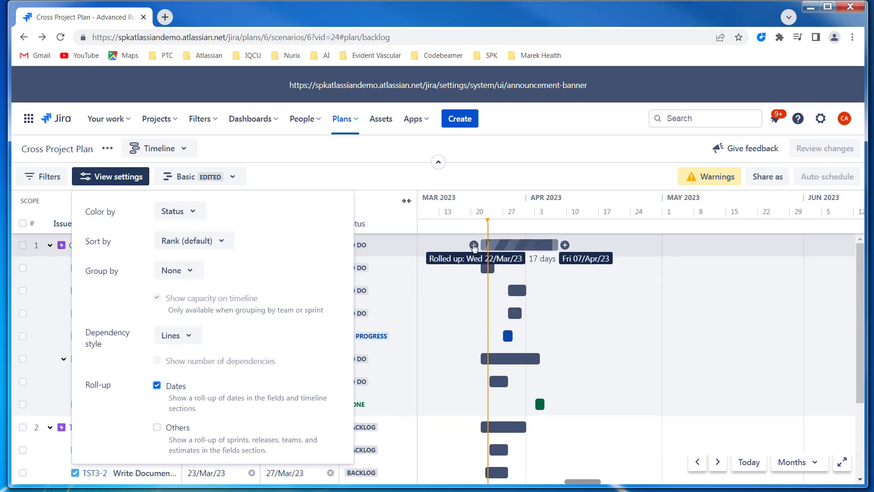
click(157, 386)
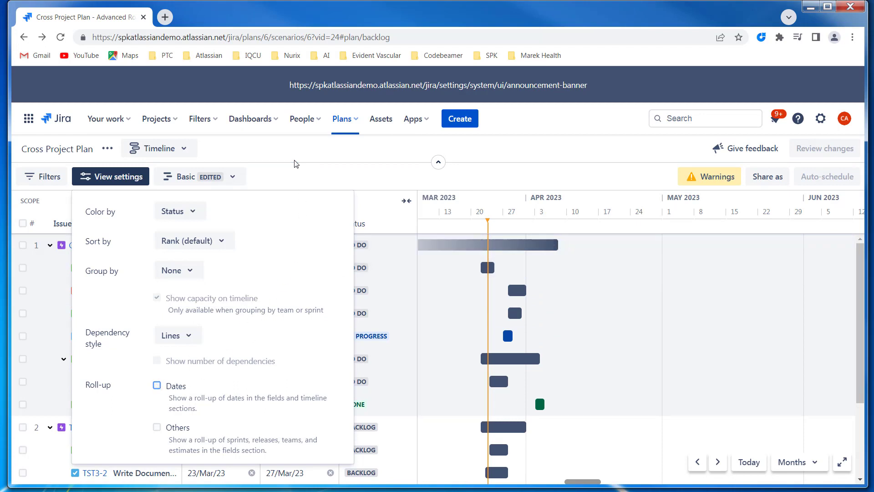
click(291, 174)
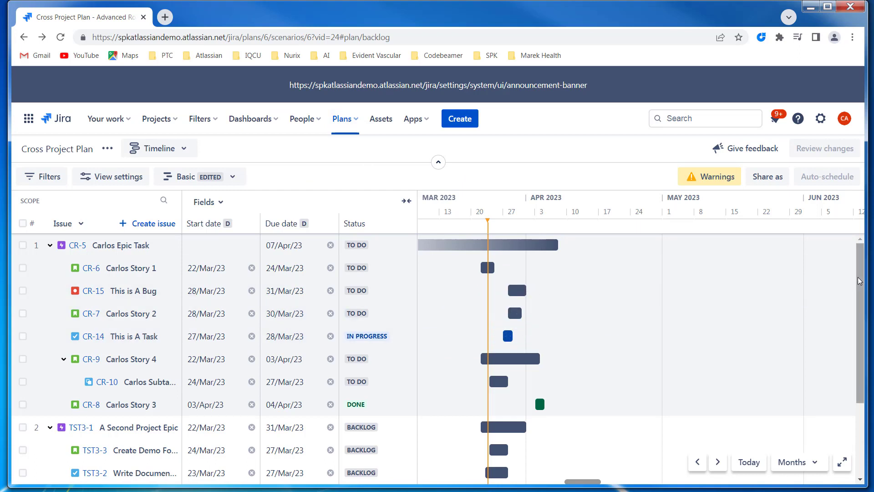
Step: Expand the Story group under the issues without parent and review its issues from both projects
drag(860, 291, 862, 341)
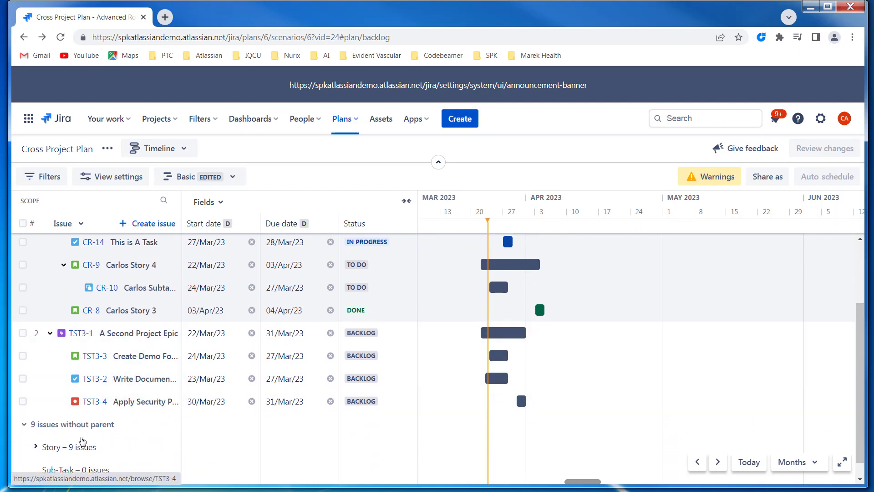
click(36, 447)
click(37, 448)
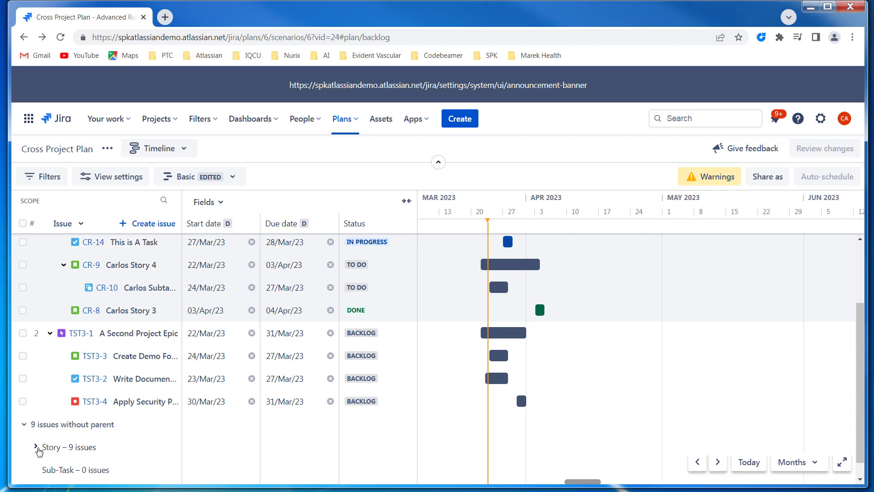
click(37, 448)
scroll(59, 448, down, 5)
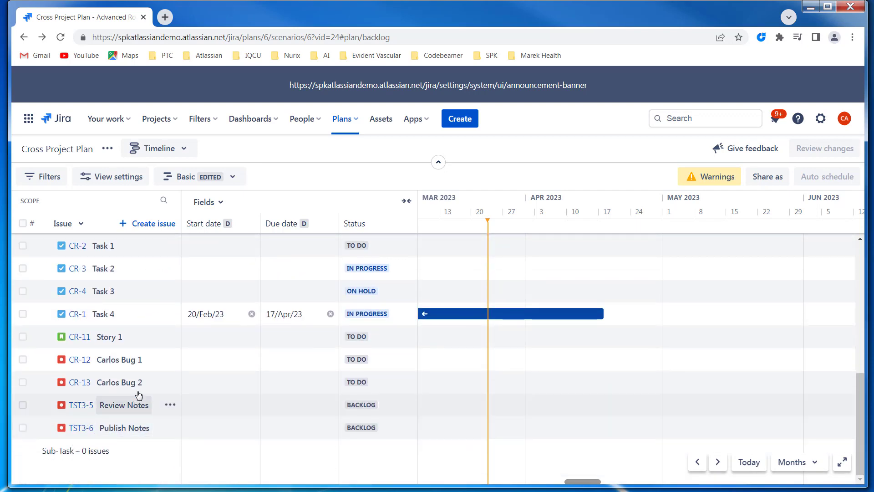
scroll(139, 391, up, 5)
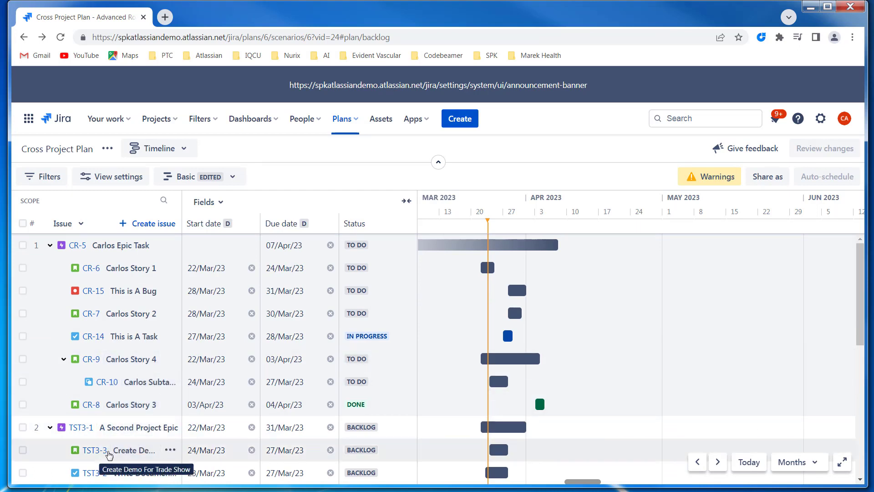
Step: Move issue TST3-2 above CR-8 and issue TST3-3 below CR-14, both into epic CR-5
drag(117, 469, 118, 401)
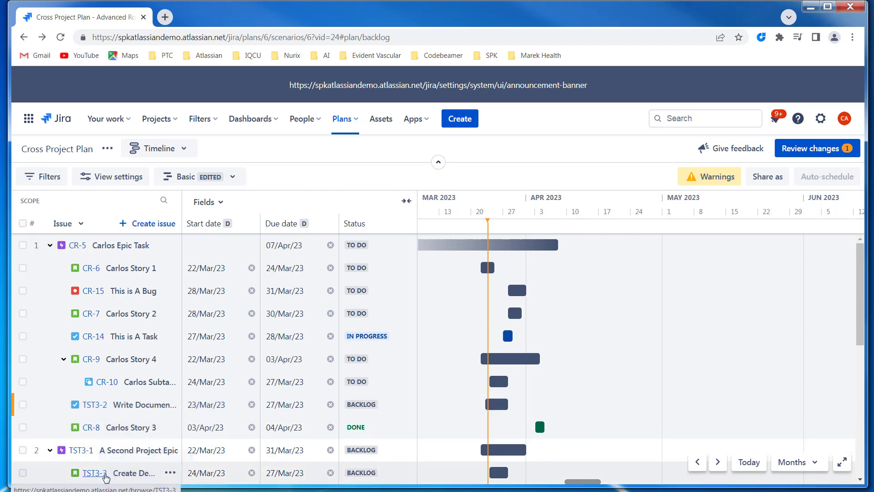
drag(107, 473, 109, 357)
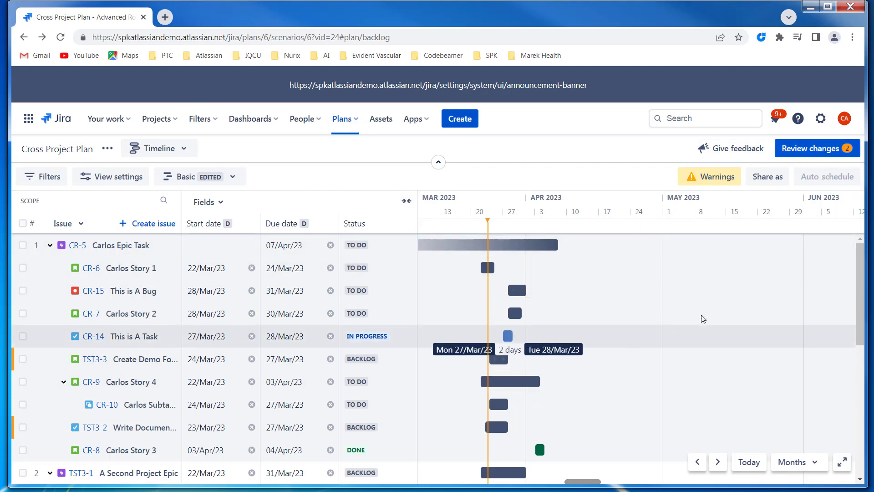
Step: Review the pending changes to TST3-3 and TST3-2 and discard both of them
click(819, 150)
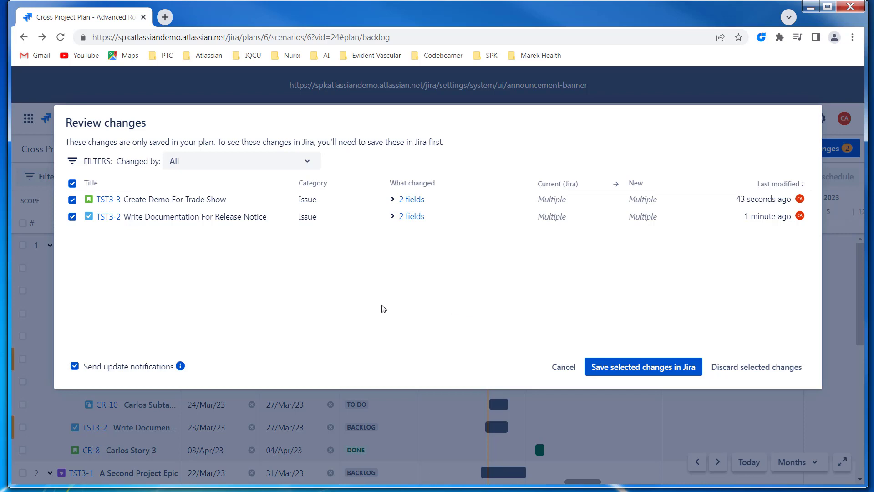
click(767, 370)
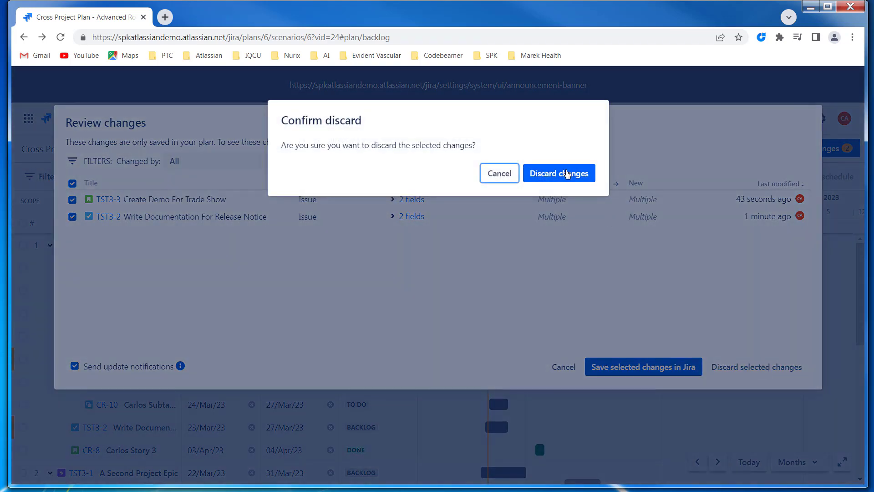
click(566, 174)
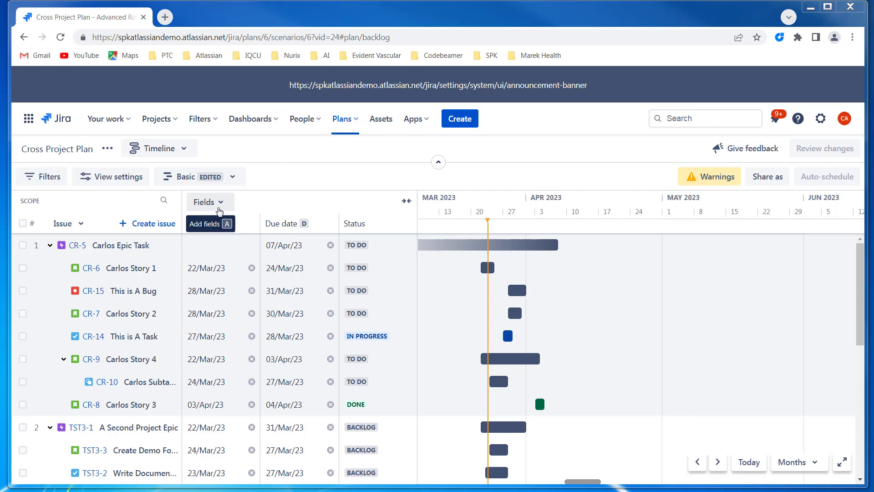
Step: Add the Assignee and Priority fields as columns in the plan
click(220, 207)
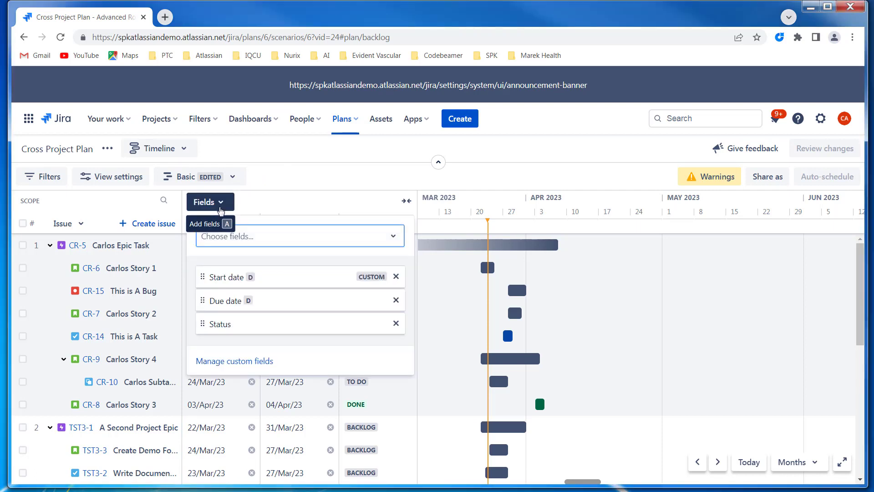
click(288, 237)
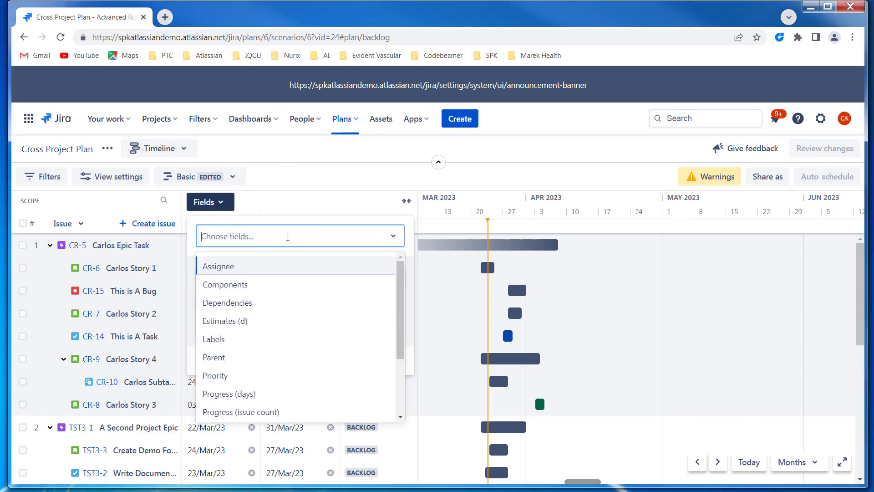
text(Ass)
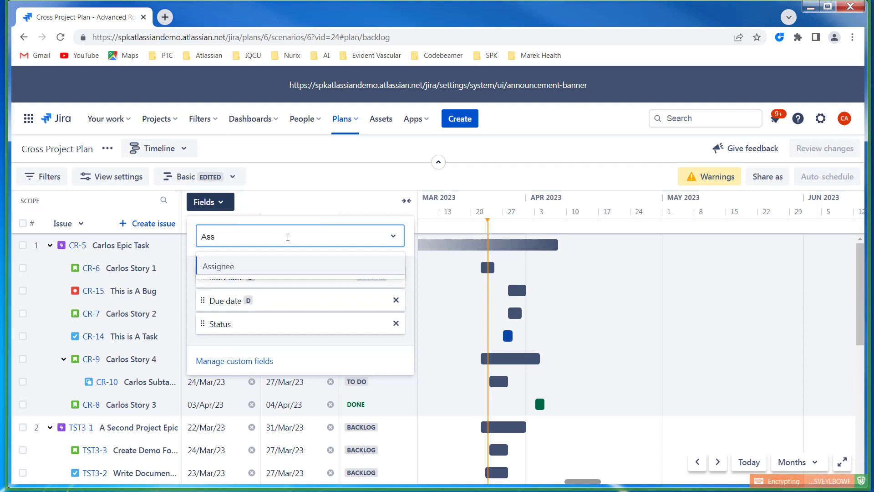
click(270, 266)
click(271, 238)
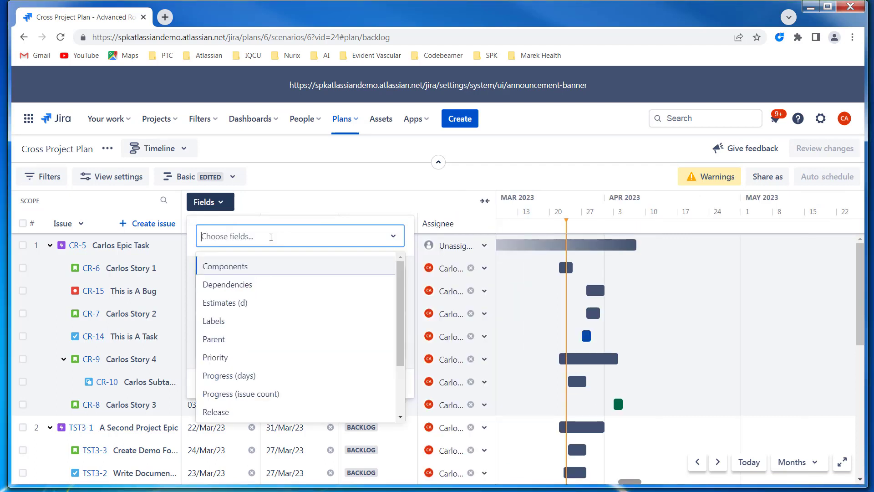
text(Pri)
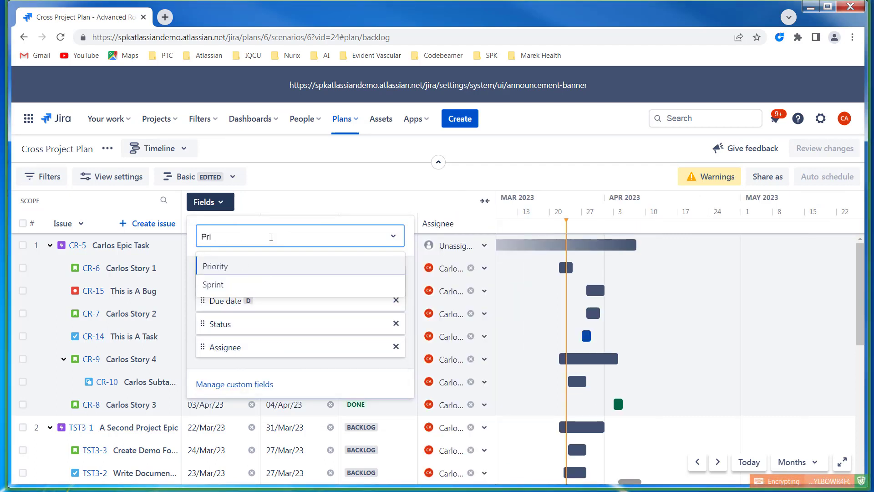
click(256, 265)
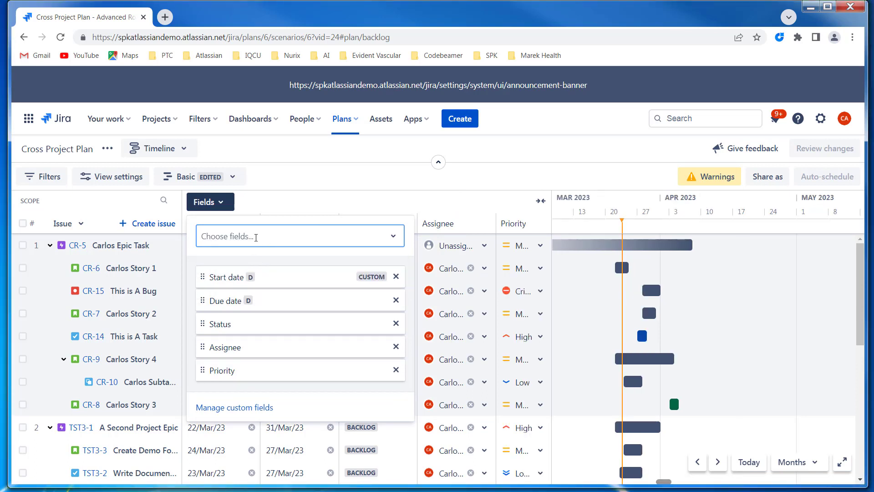
Step: Add the Sprint field as another column and close the field selection
click(256, 237)
text(SPrint)
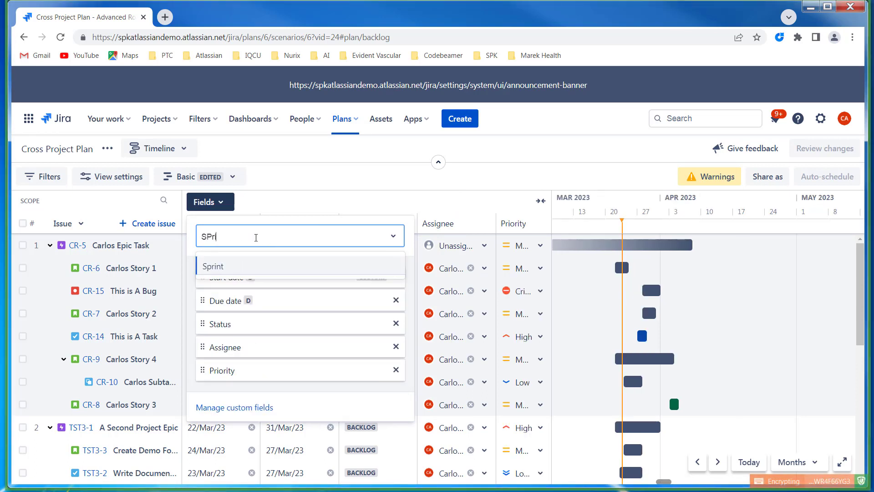
click(252, 267)
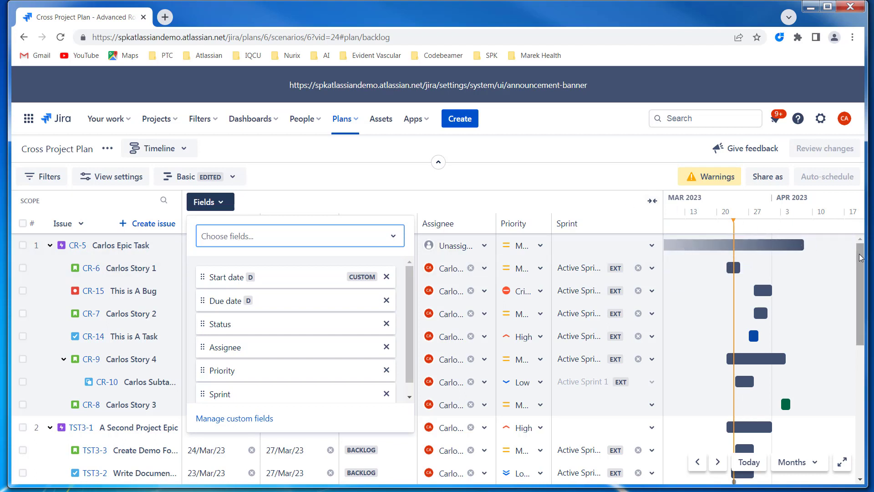
drag(860, 289, 861, 325)
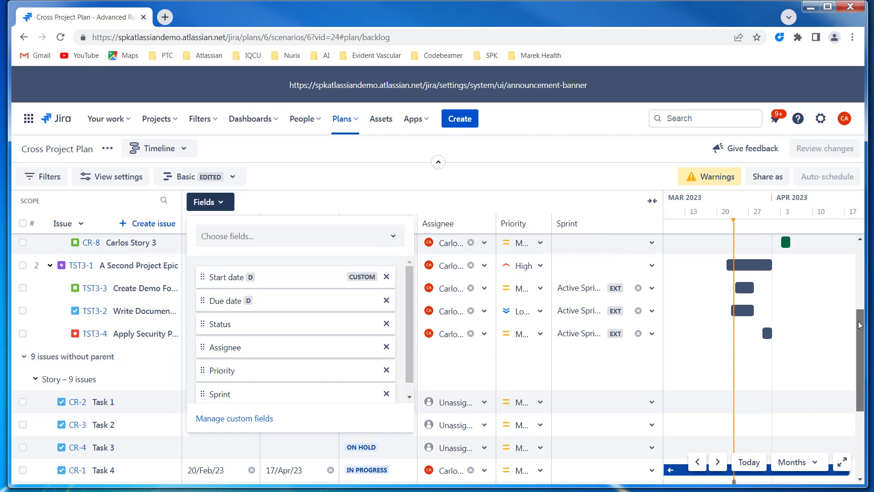
click(346, 202)
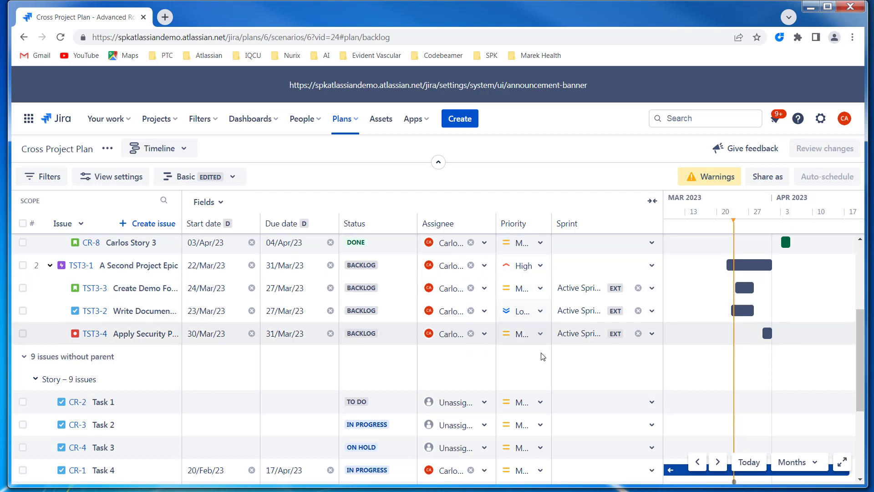
Step: Review the priority choices for CR-2 and the assignee choices for CR-8 without changing either value
click(538, 407)
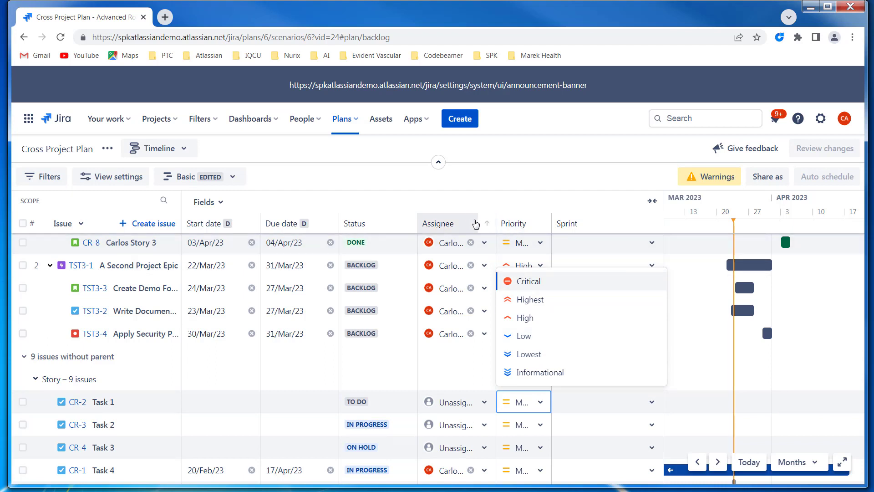
click(459, 213)
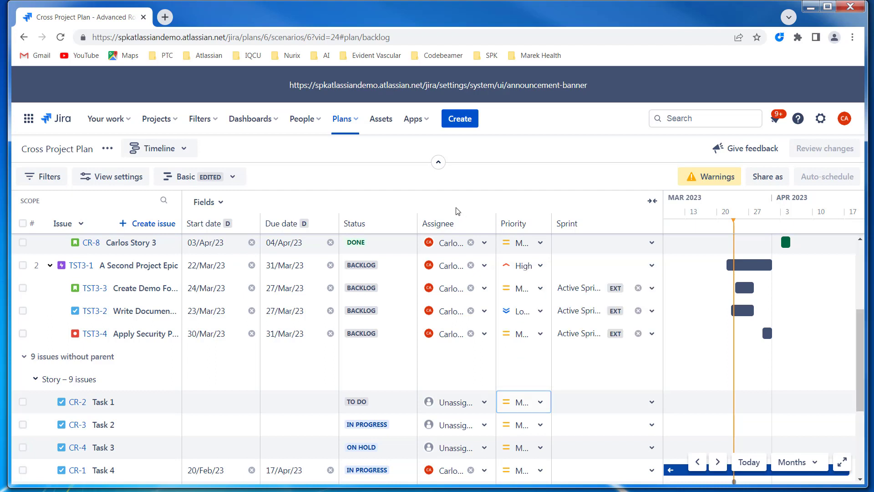
click(485, 244)
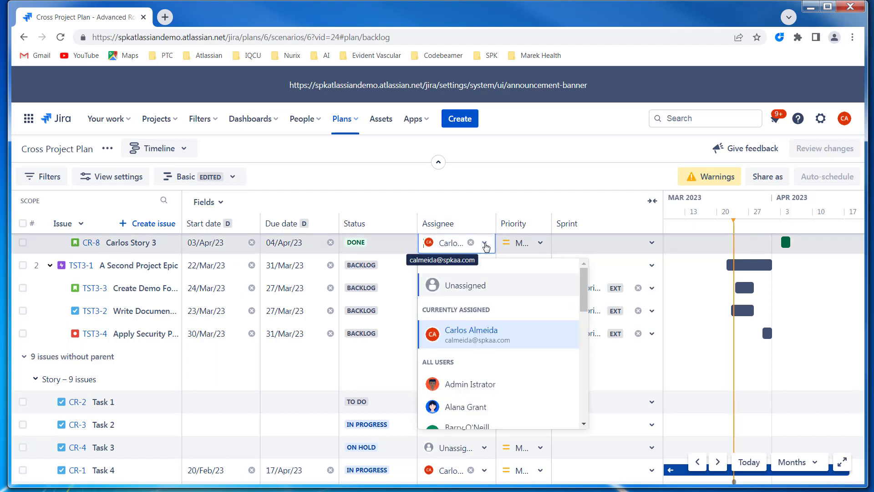
click(488, 204)
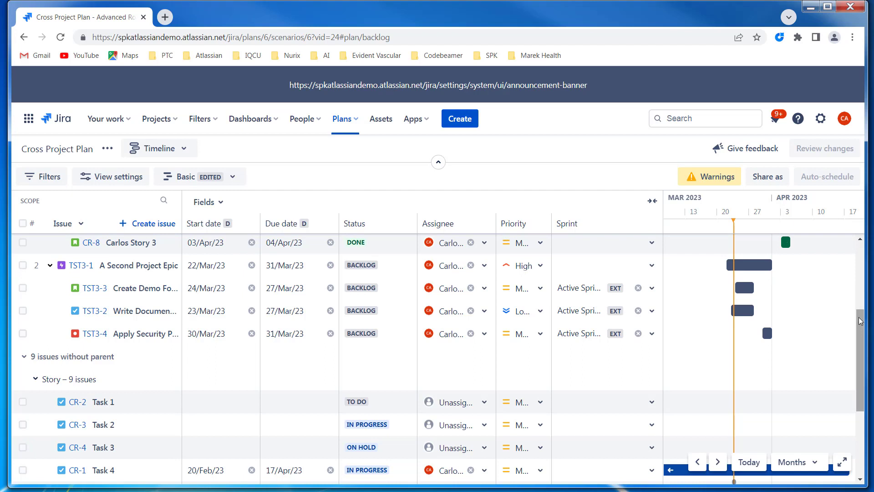
Step: Schedule CR-12 from 19/Mar/23 to 03/Apr/23 and CR-13 from 22/Mar/23 to 08/Apr/23 on the timeline, with CR-12 blocking CR-13
drag(860, 321, 864, 390)
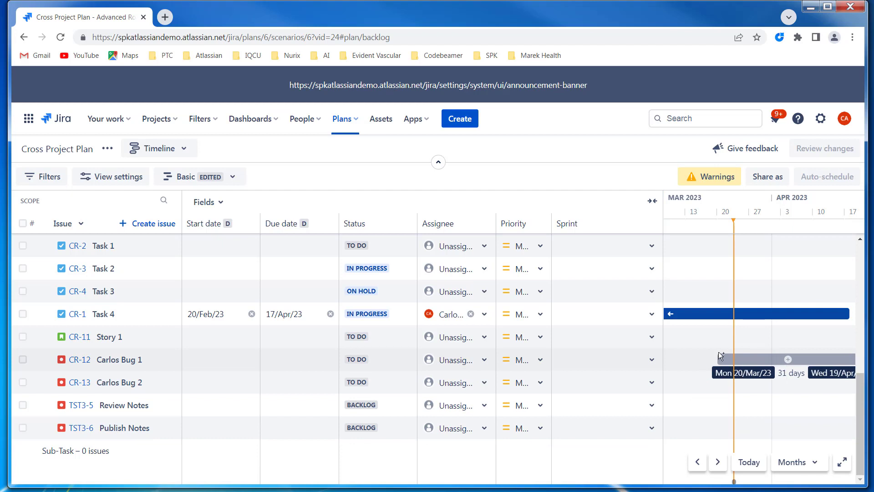
drag(717, 355, 783, 362)
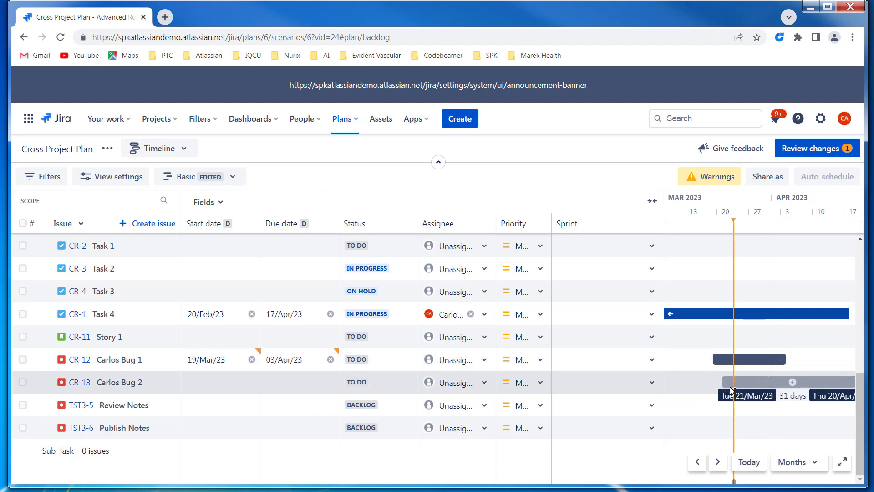
drag(727, 388, 805, 387)
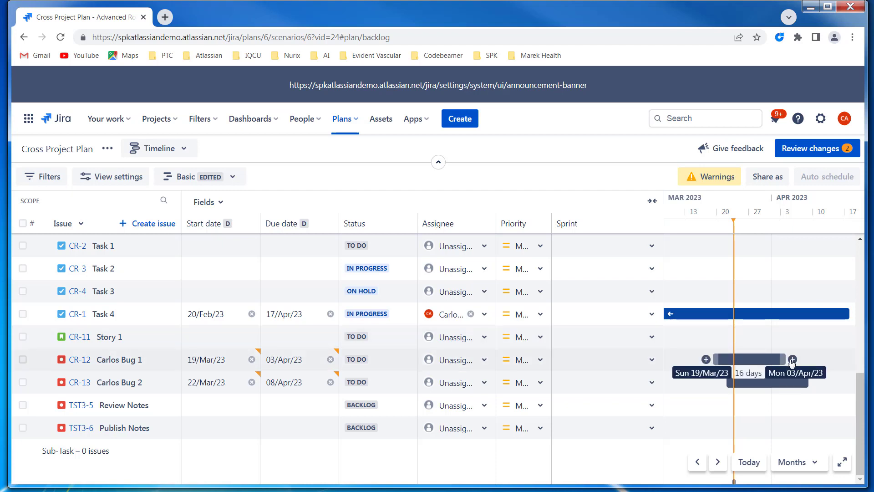
drag(793, 362, 726, 384)
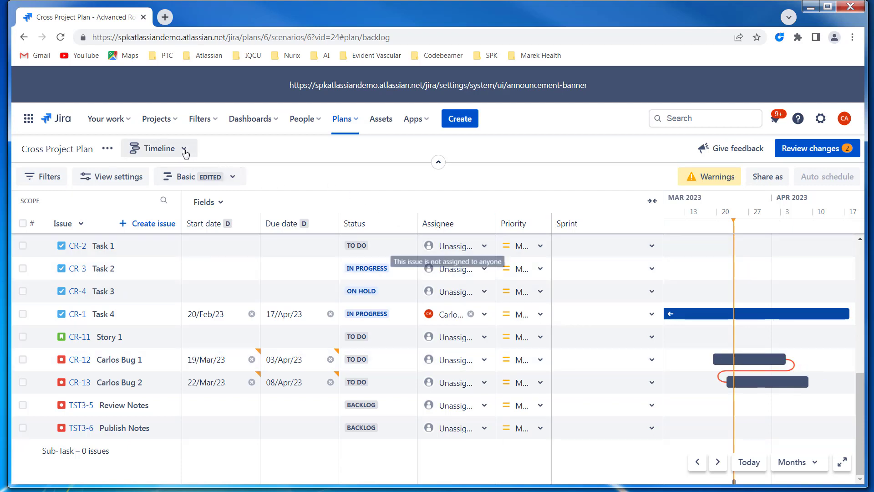
Step: Examine the dependency between CR-12 and CR-13 in the Dependencies report and return to the Timeline
click(184, 150)
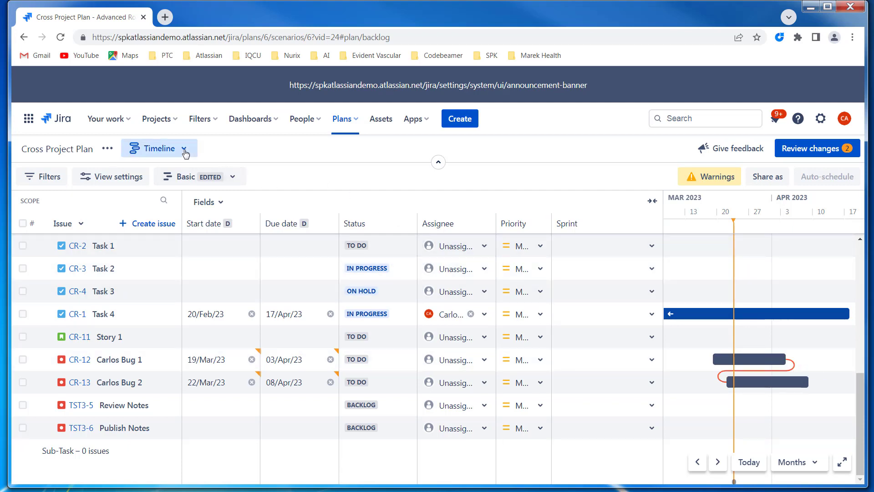
click(201, 245)
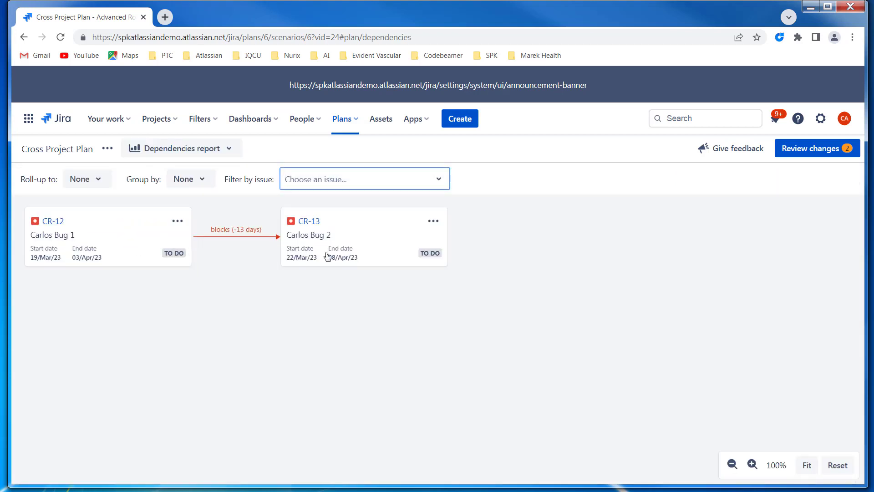
click(230, 149)
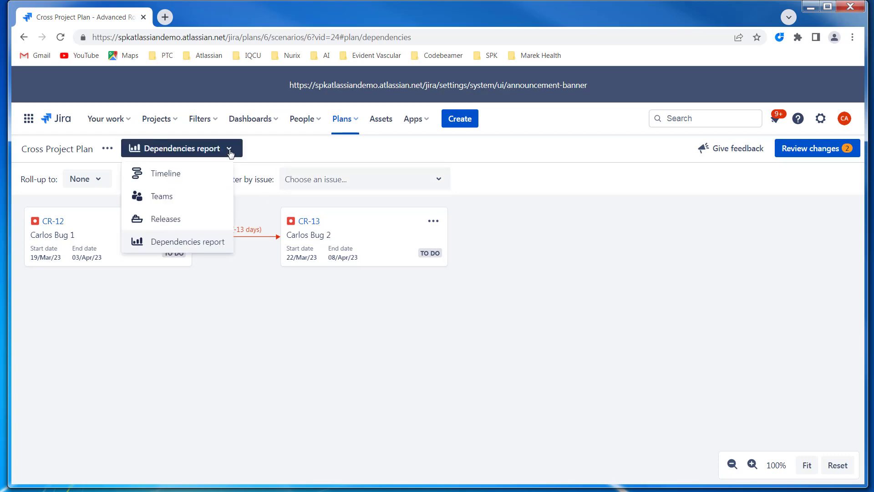
click(163, 175)
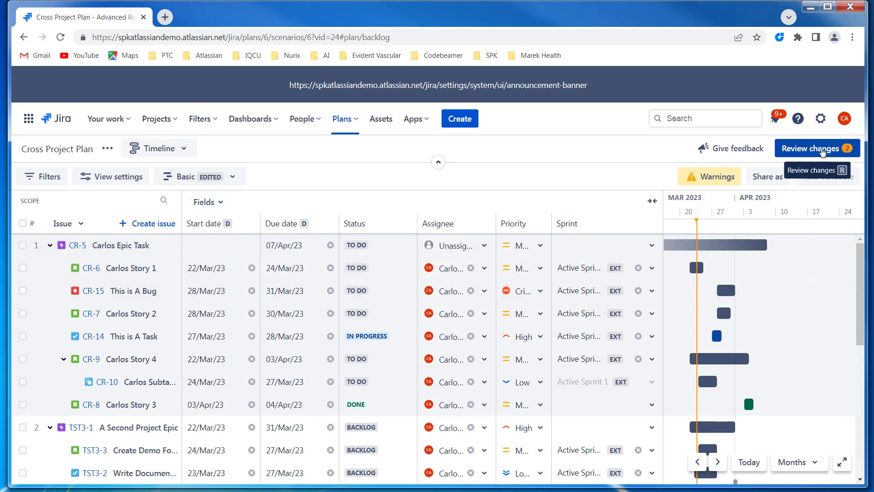
Step: Save the pending changes to CR-12 and CR-13 in Jira and check their linked bars on the timeline
click(822, 151)
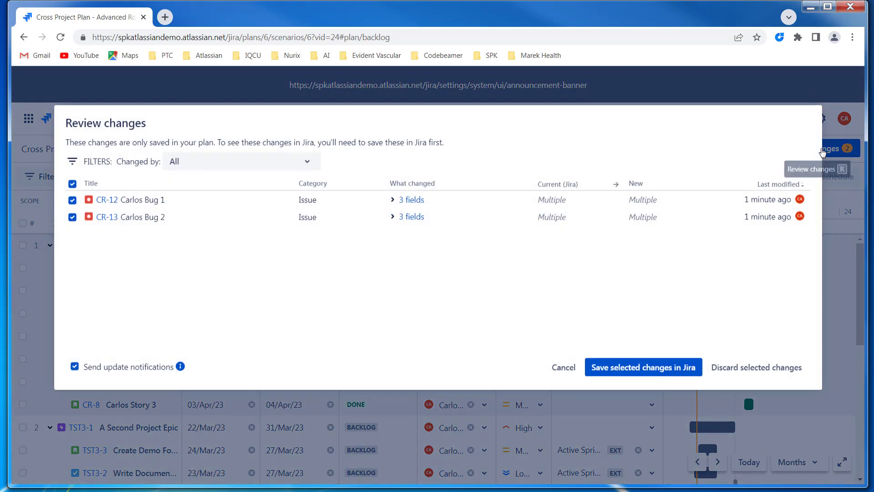
click(654, 373)
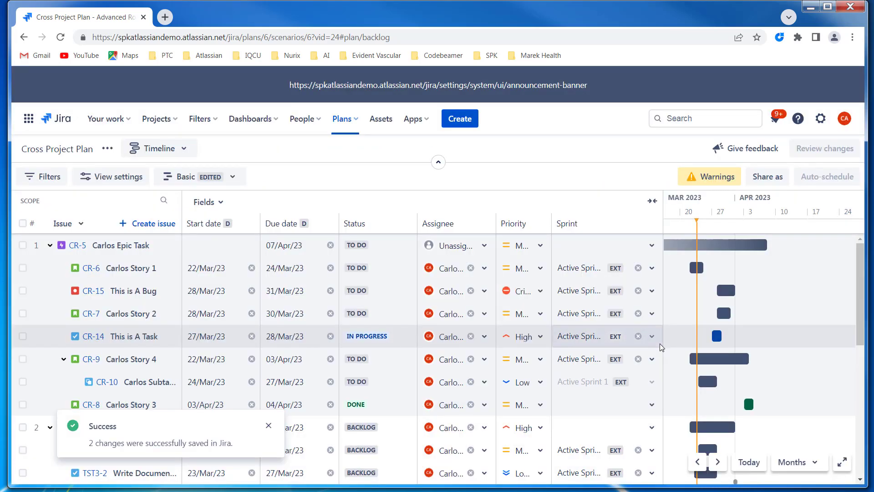
drag(862, 270, 864, 360)
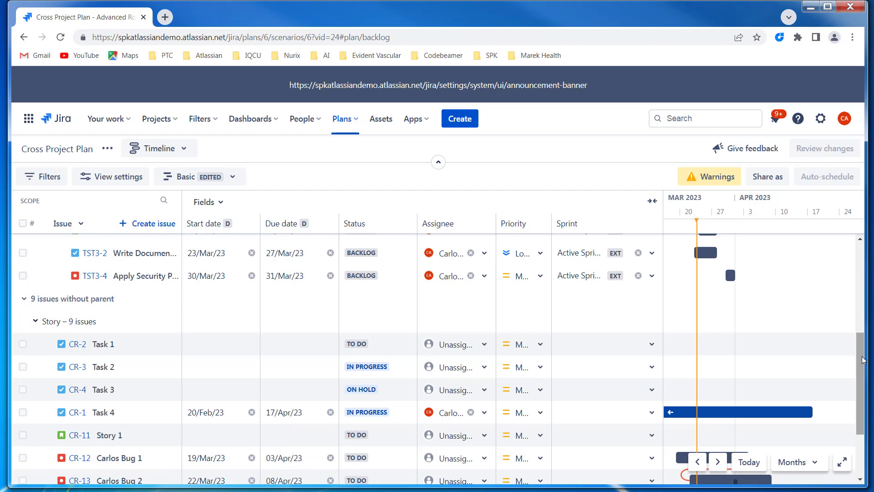
drag(863, 357, 863, 379)
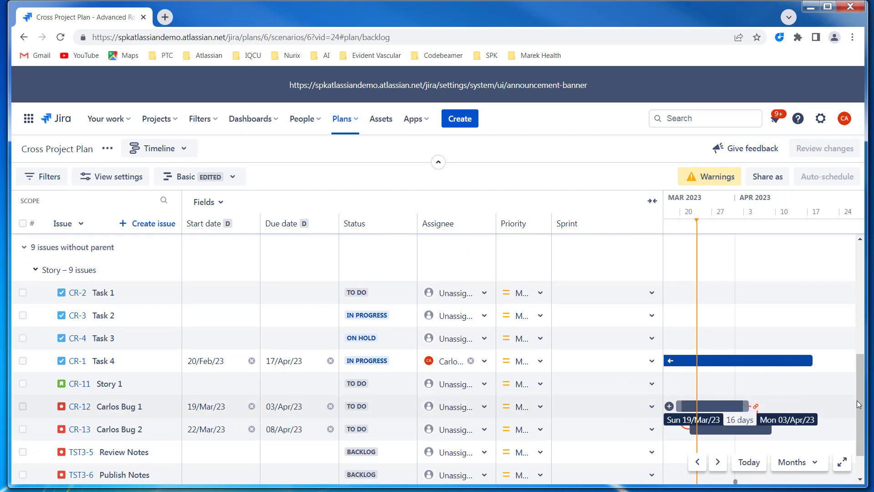
drag(863, 389, 857, 248)
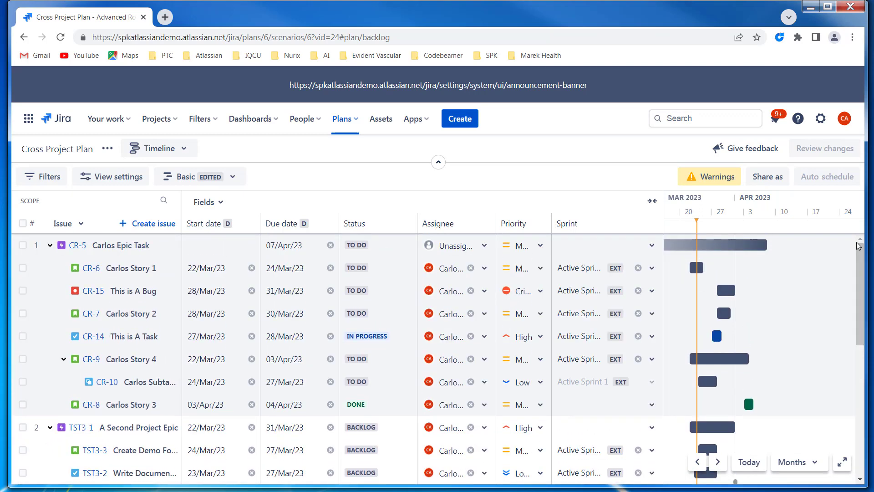
Step: Review the Link, Confluence, CSV and Image (.png) options for sharing the plan, and leave without sharing it
click(768, 177)
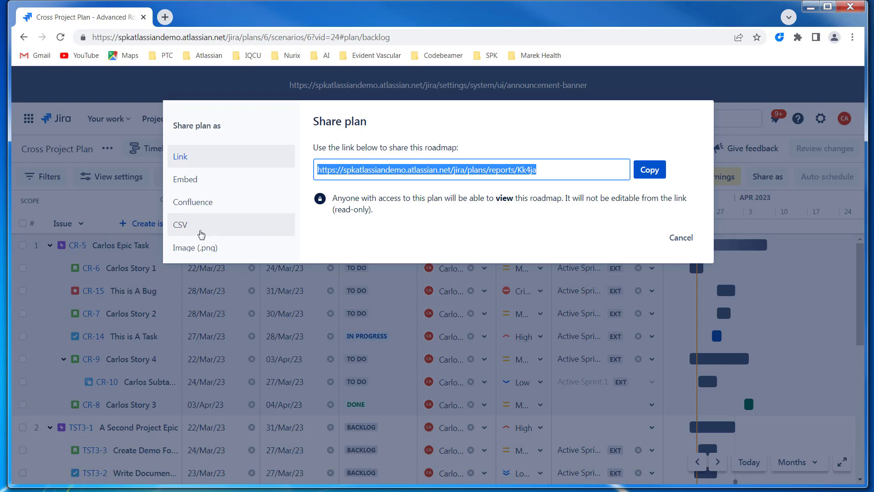
click(194, 205)
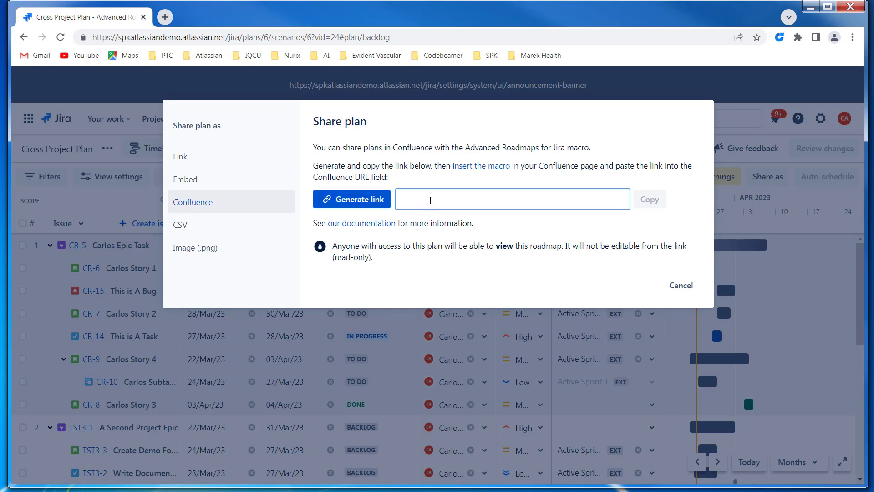
click(197, 228)
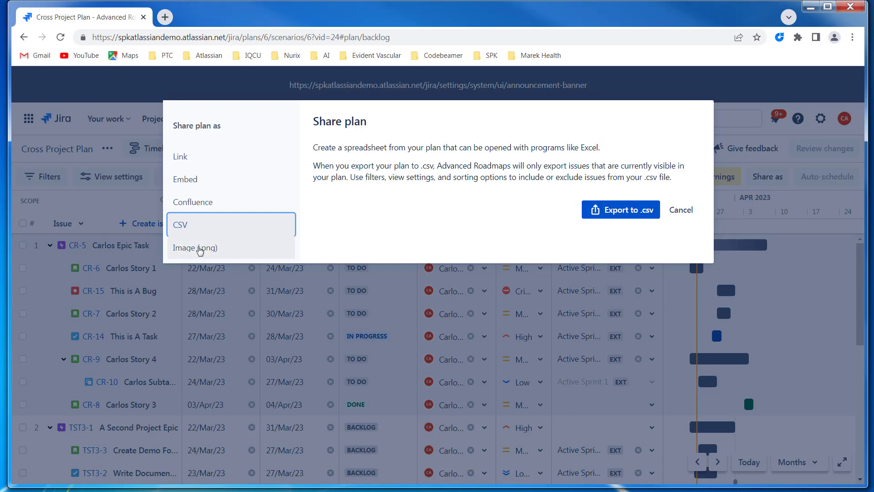
click(199, 248)
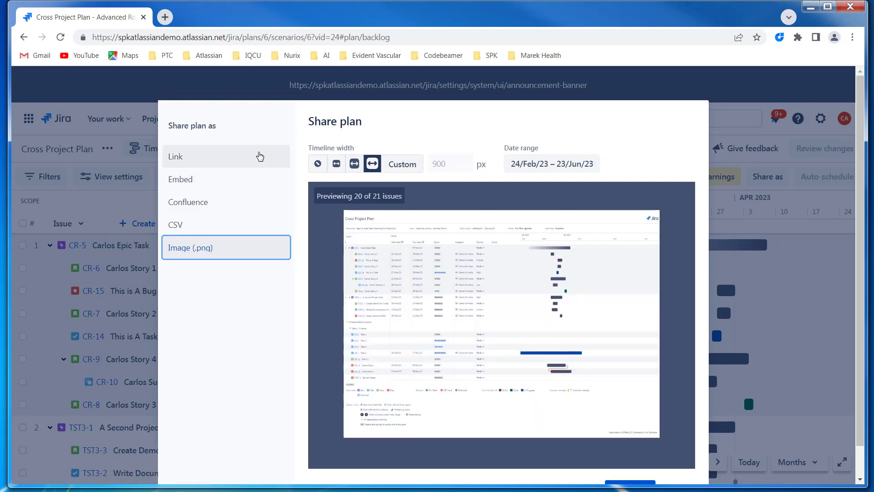
click(177, 157)
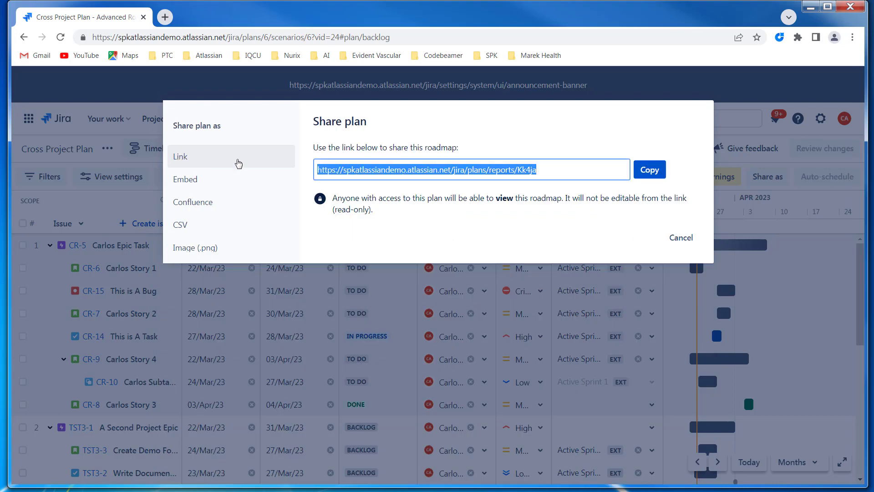
click(681, 236)
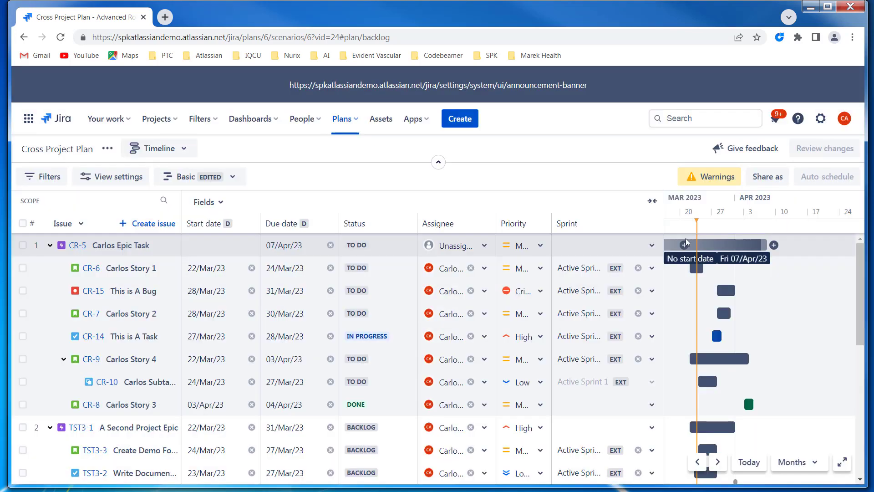